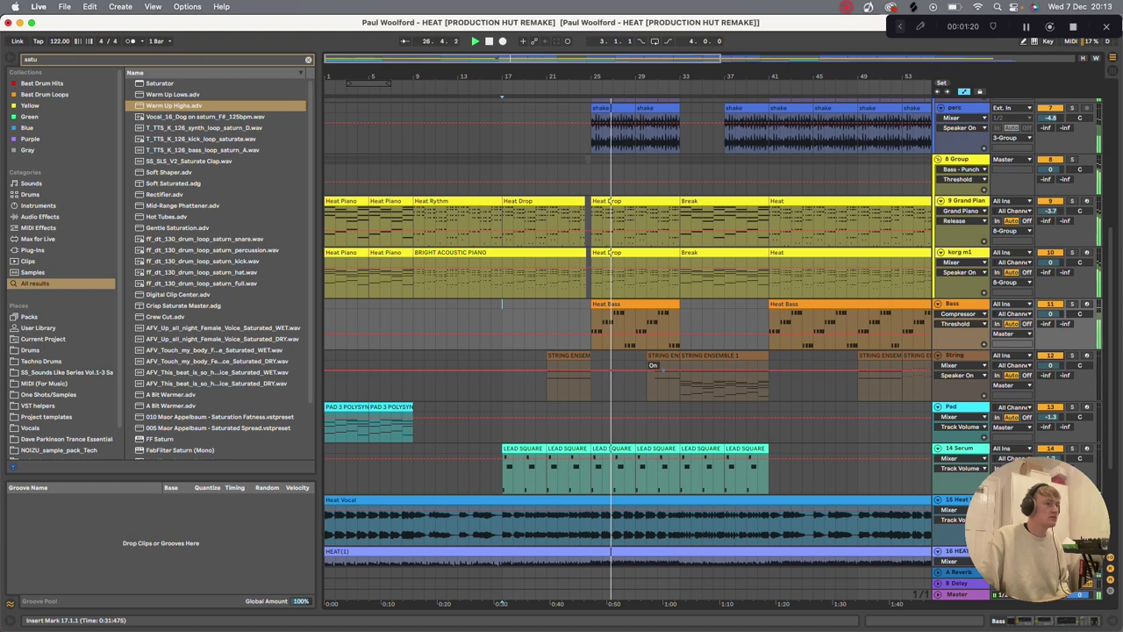
pyautogui.scroll(5, 662, 368)
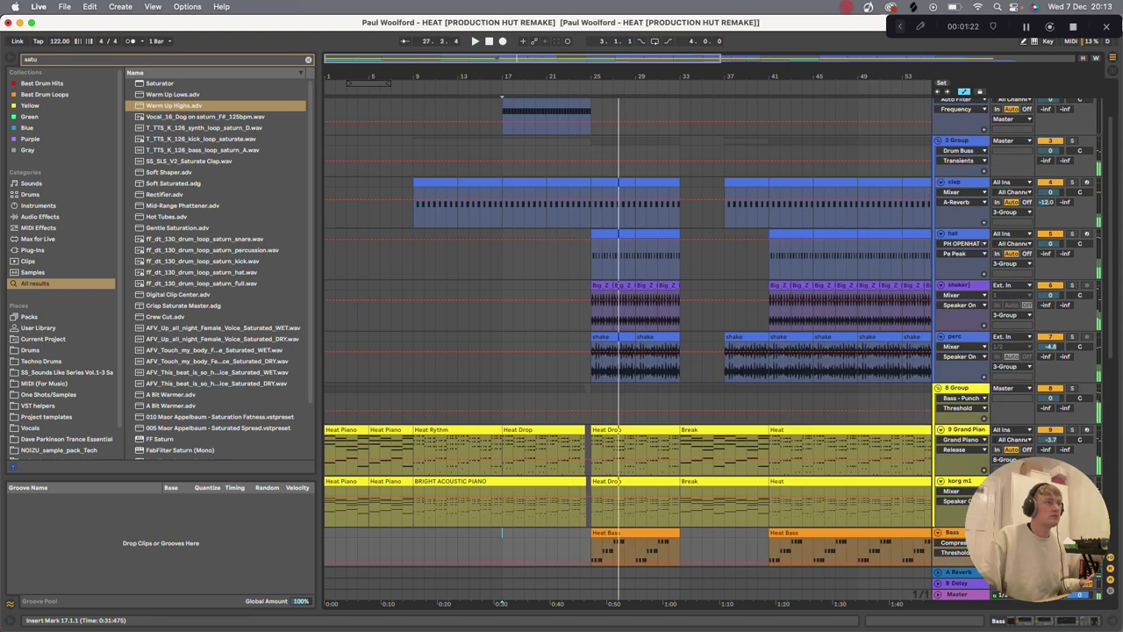
pyautogui.scroll(2, 662, 369)
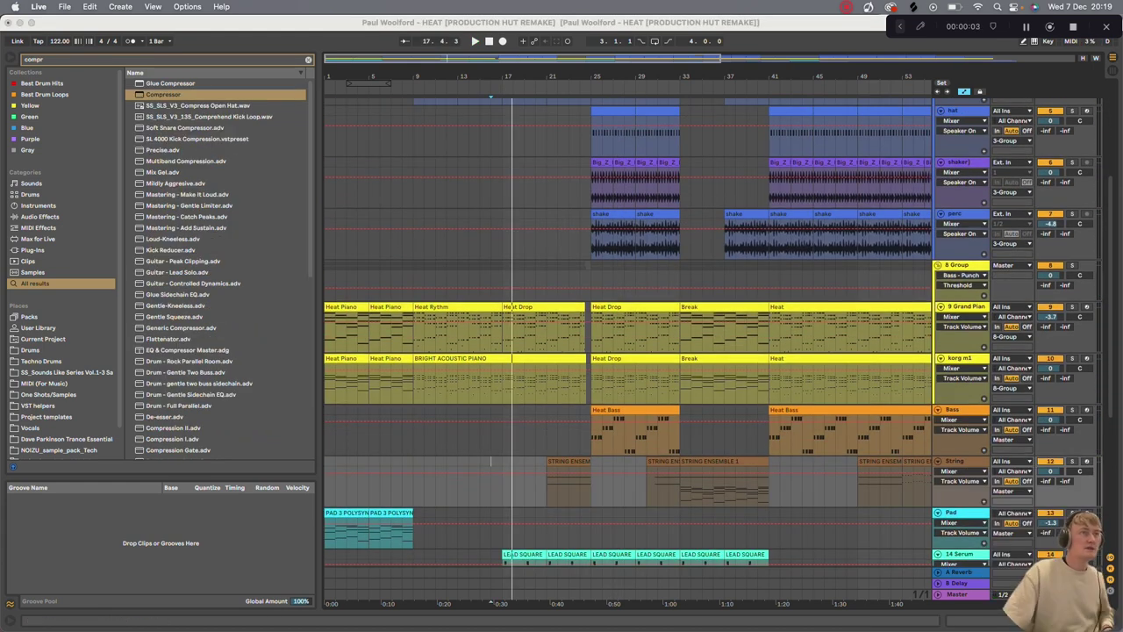
# Solo the piano group (8 Group) and play the arrangement from the start
pyautogui.click(1072, 265)
pyautogui.click(1073, 265)
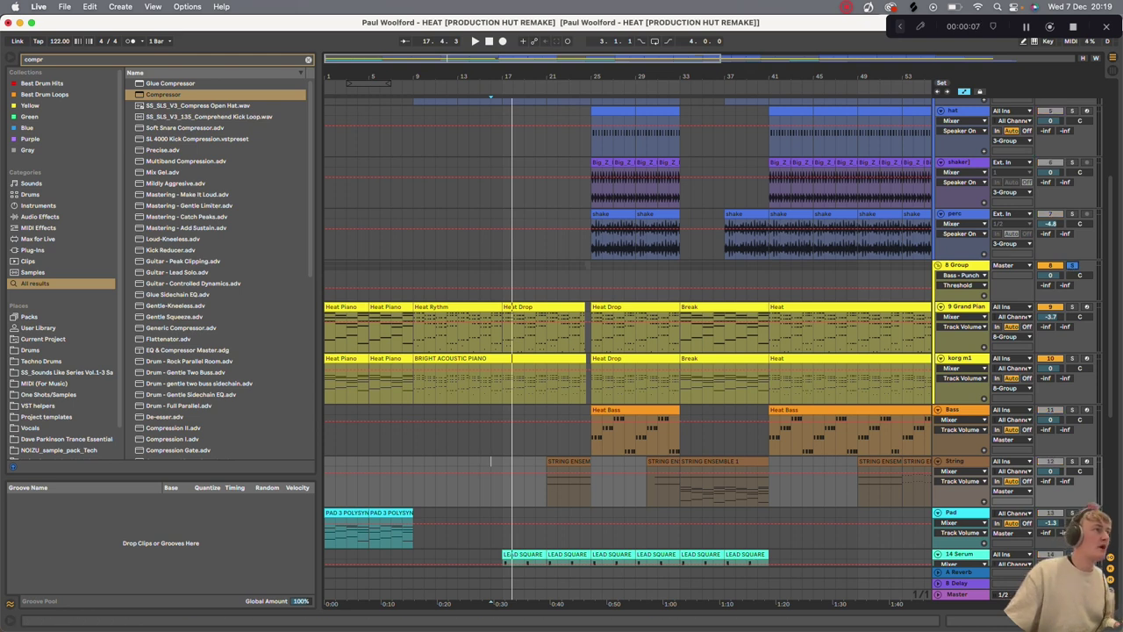
pyautogui.moveTo(409, 76); pyautogui.dragTo(408, 173)
pyautogui.press('Home')
pyautogui.press('space')
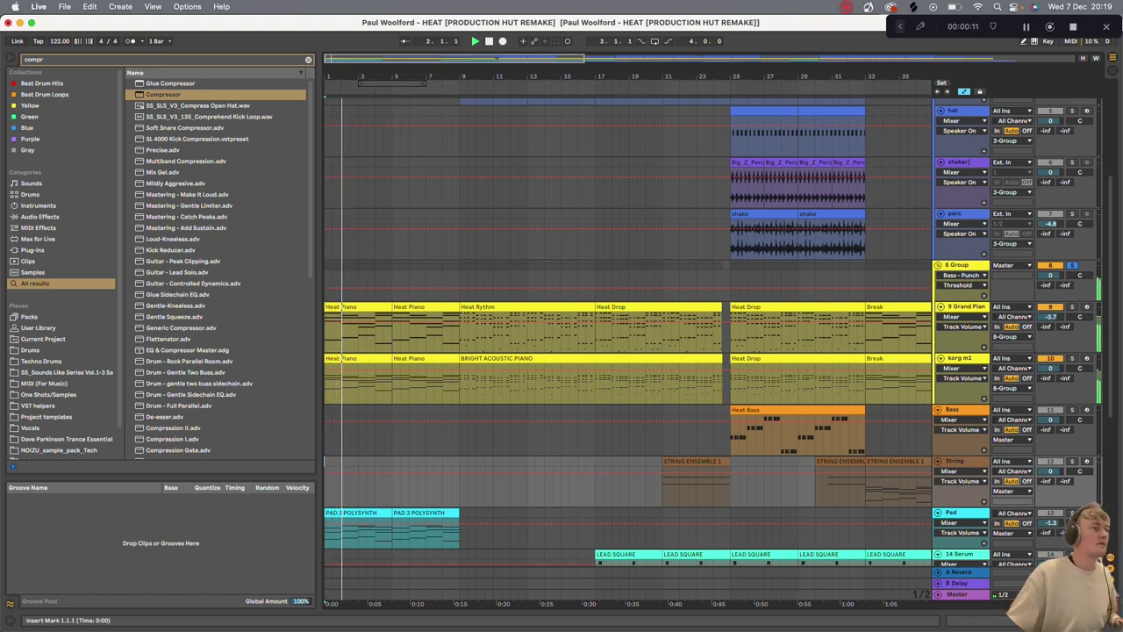
# Play the soloed pianos from the start of the Break clip at bar 33, lowering the system volume
pyautogui.click(866, 318)
pyautogui.press('space')
pyautogui.press('space')
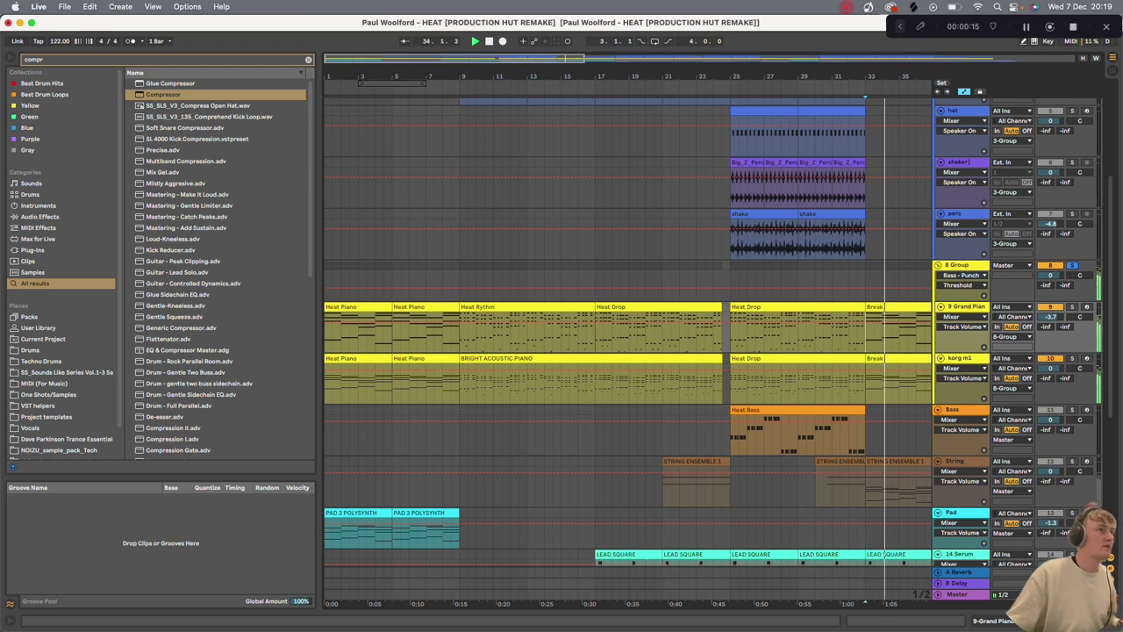
pyautogui.hscroll(3, 628, 351)
pyautogui.scroll(-3, 550, 351)
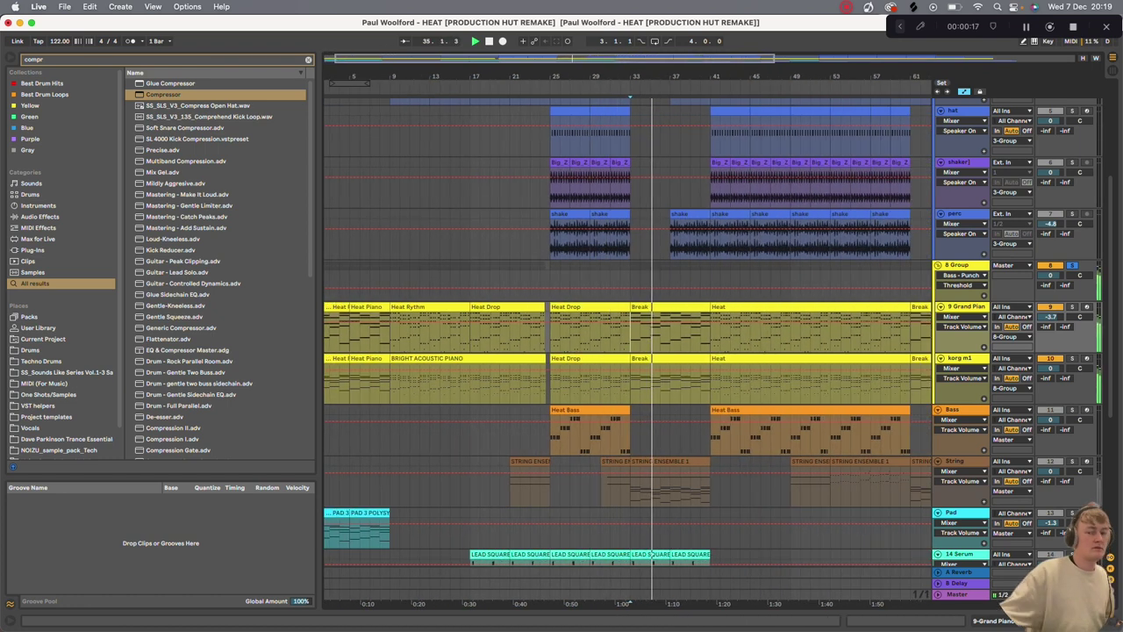
pyautogui.press('XF86AudioLowerVolume')
pyautogui.press('XF86AudioLowerVolume')
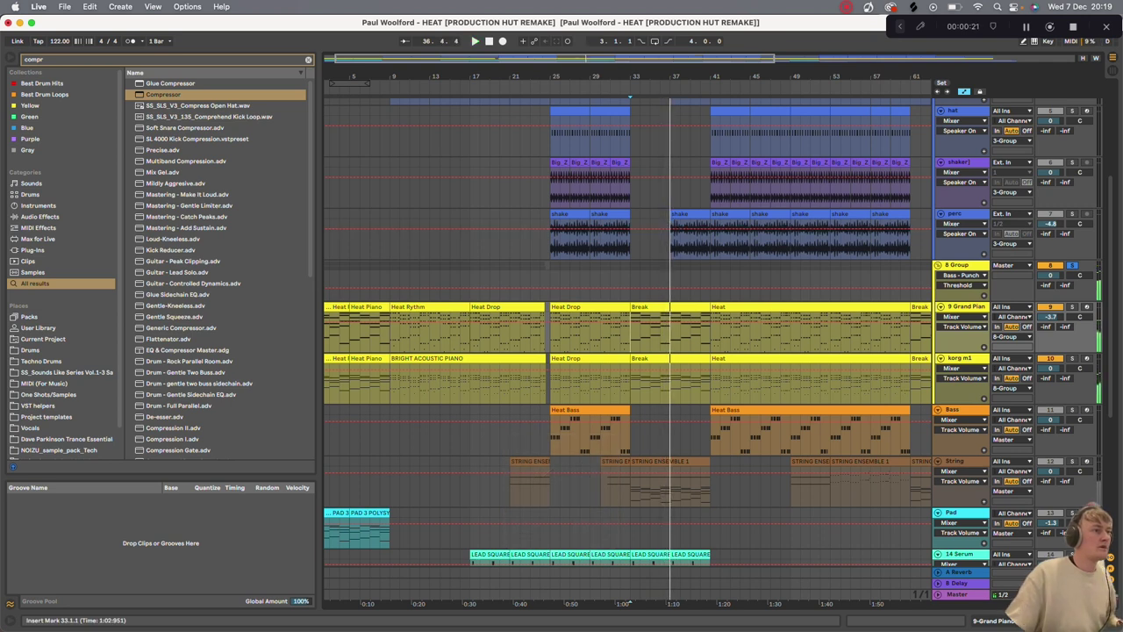
# Play the Grand Piano track's Heat Drop clip from bar 25 and open its notes for inspection
pyautogui.click(579, 306)
pyautogui.press('space')
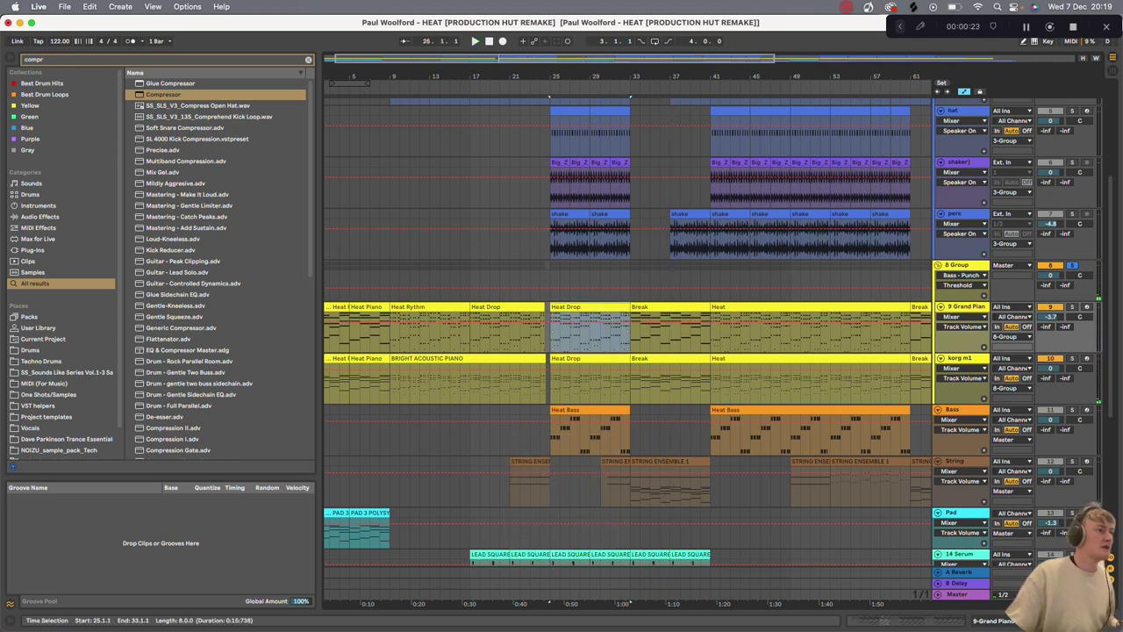
pyautogui.click(551, 334)
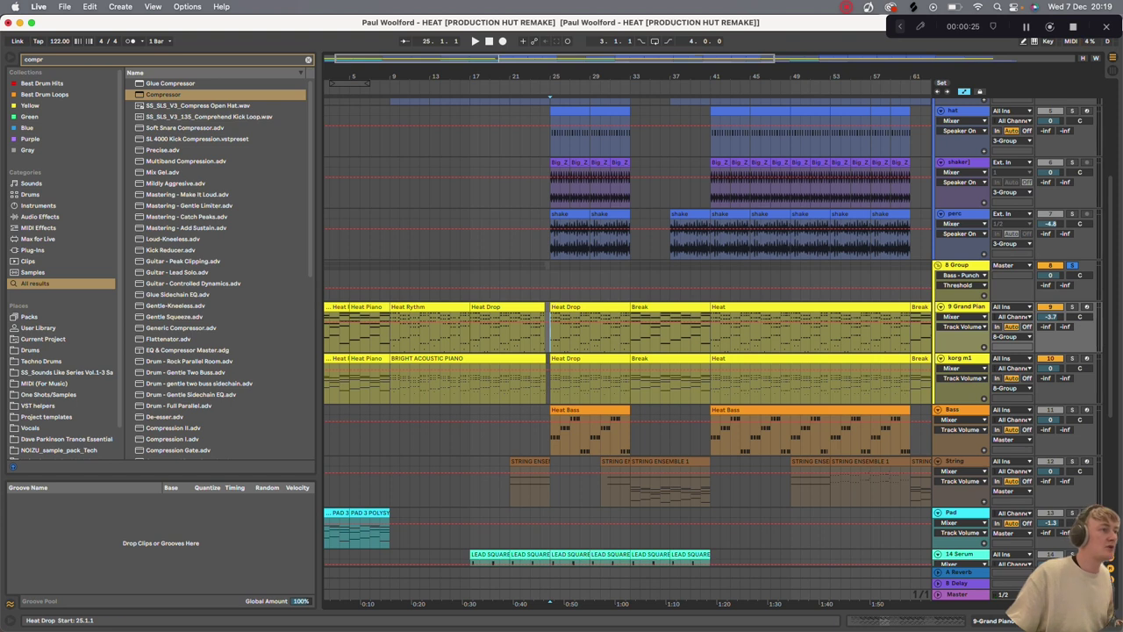
pyautogui.press('space')
pyautogui.doubleClick(565, 306)
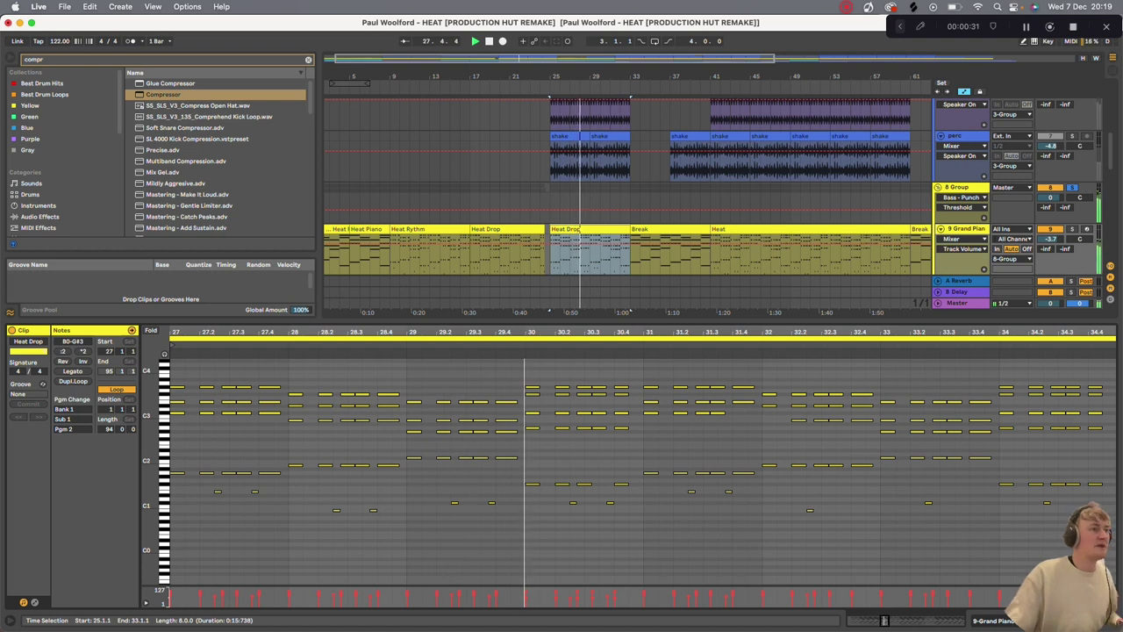
# Compare the piano patterns by playing the break from bar 33 and the drop from bar 25
pyautogui.click(632, 267)
pyautogui.press('space')
pyautogui.press('space')
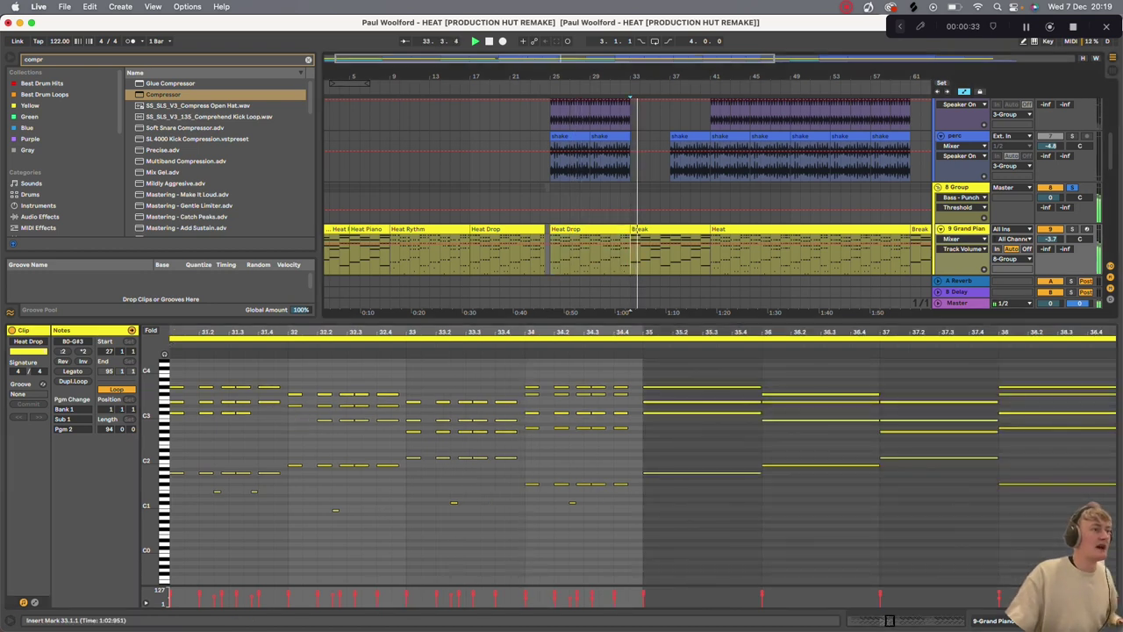
pyautogui.click(550, 260)
pyautogui.press('space')
pyautogui.press('space')
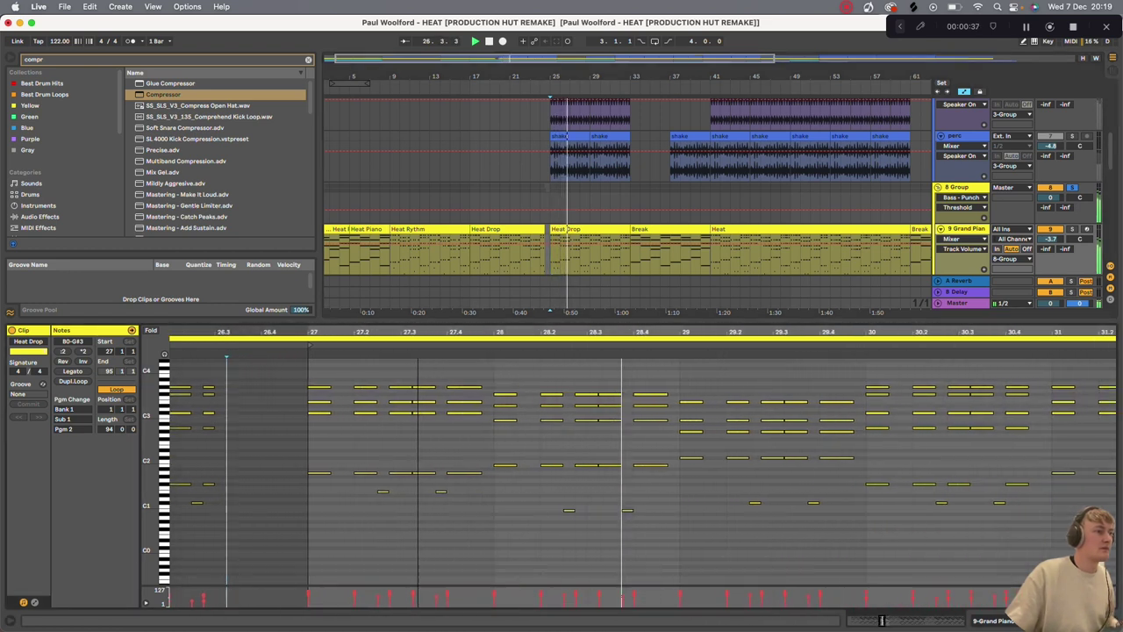
# Select the low offbeat notes in bars 27 to 29 of the Heat Drop clip and compare playback with them deactivated and reactivated
pyautogui.moveTo(356, 480); pyautogui.dragTo(1116, 565)
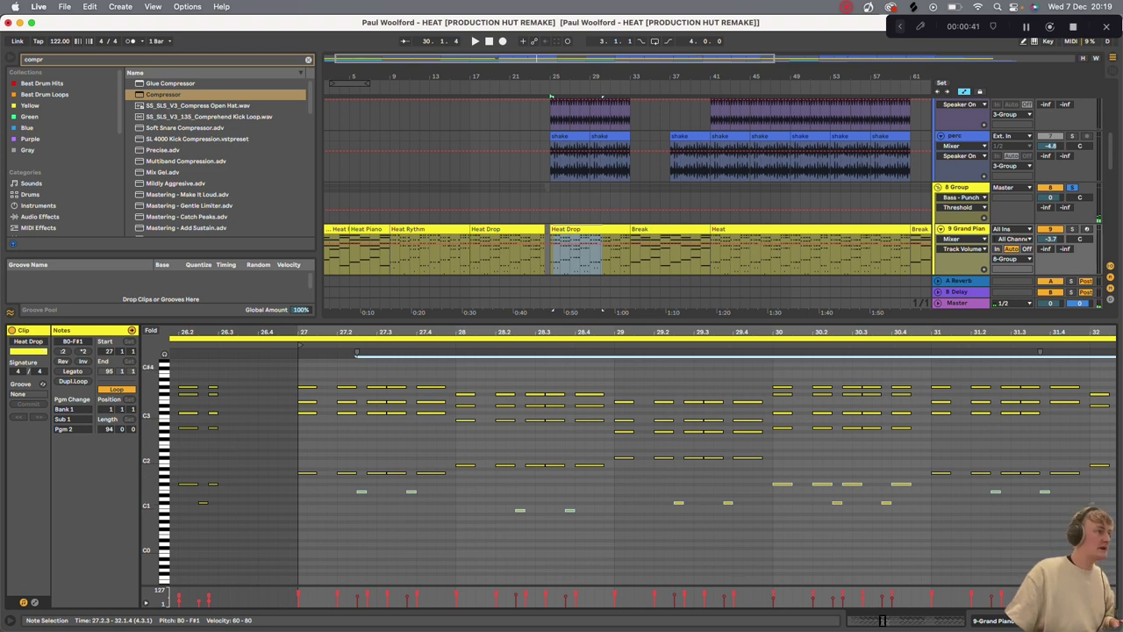
pyautogui.moveTo(473, 331); pyautogui.dragTo(442, 309)
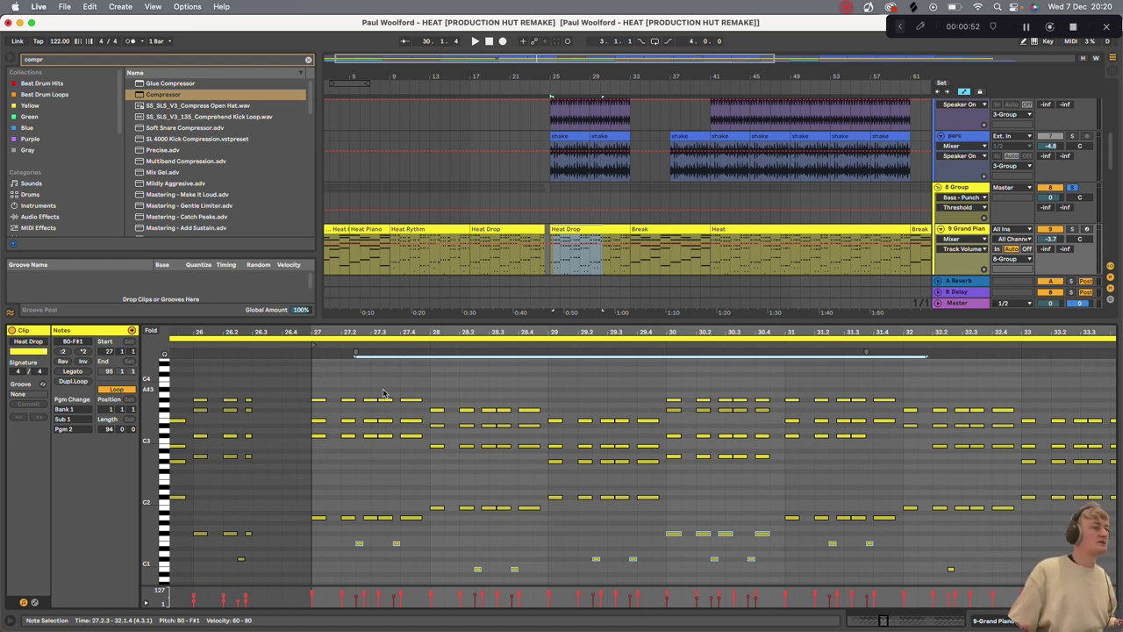
pyautogui.moveTo(339, 530); pyautogui.dragTo(639, 579)
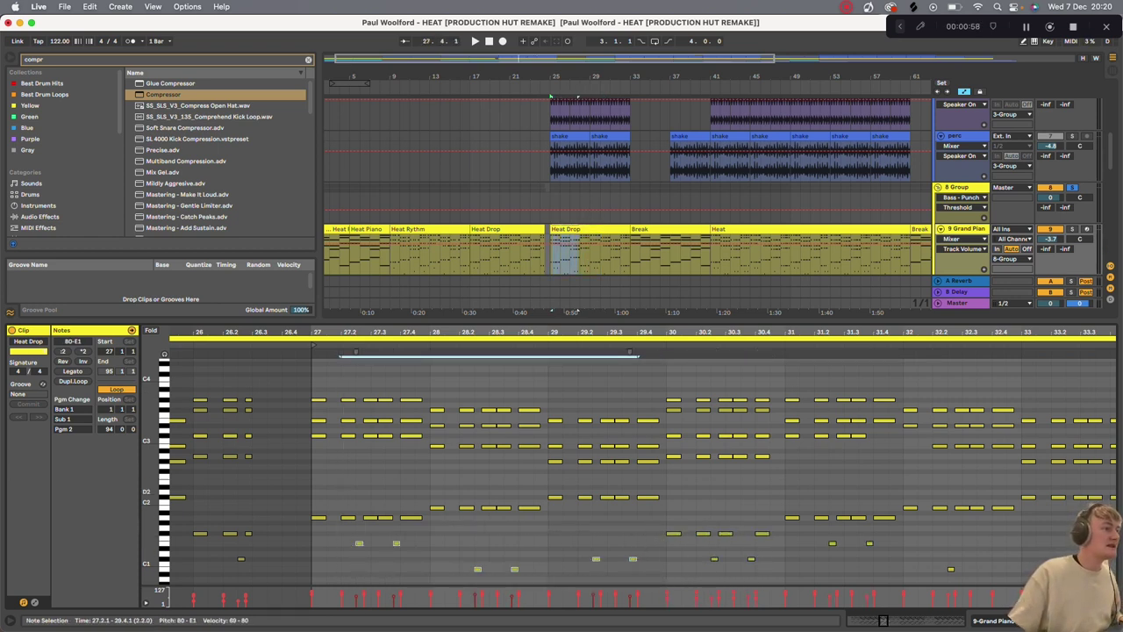
pyautogui.moveTo(349, 332); pyautogui.dragTo(351, 412)
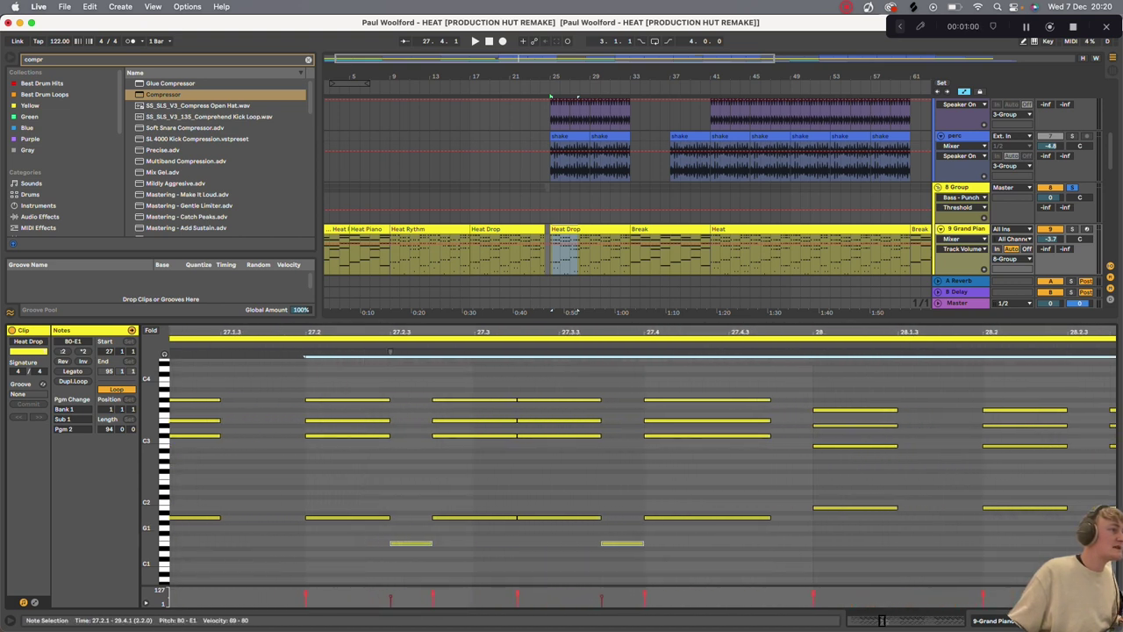
pyautogui.press('space')
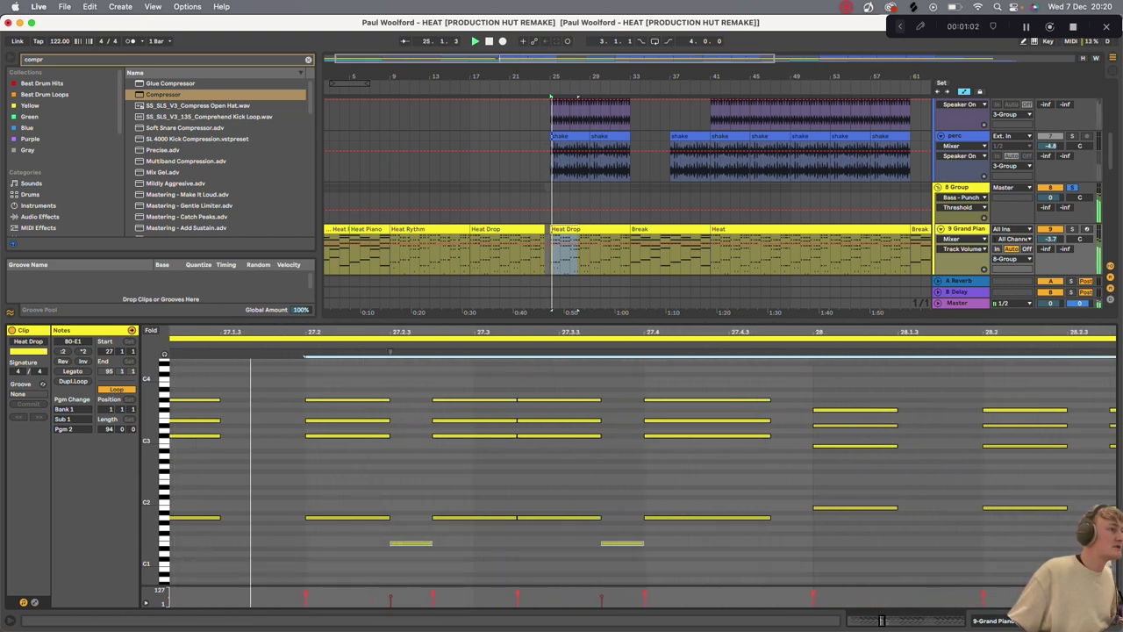
pyautogui.press('space')
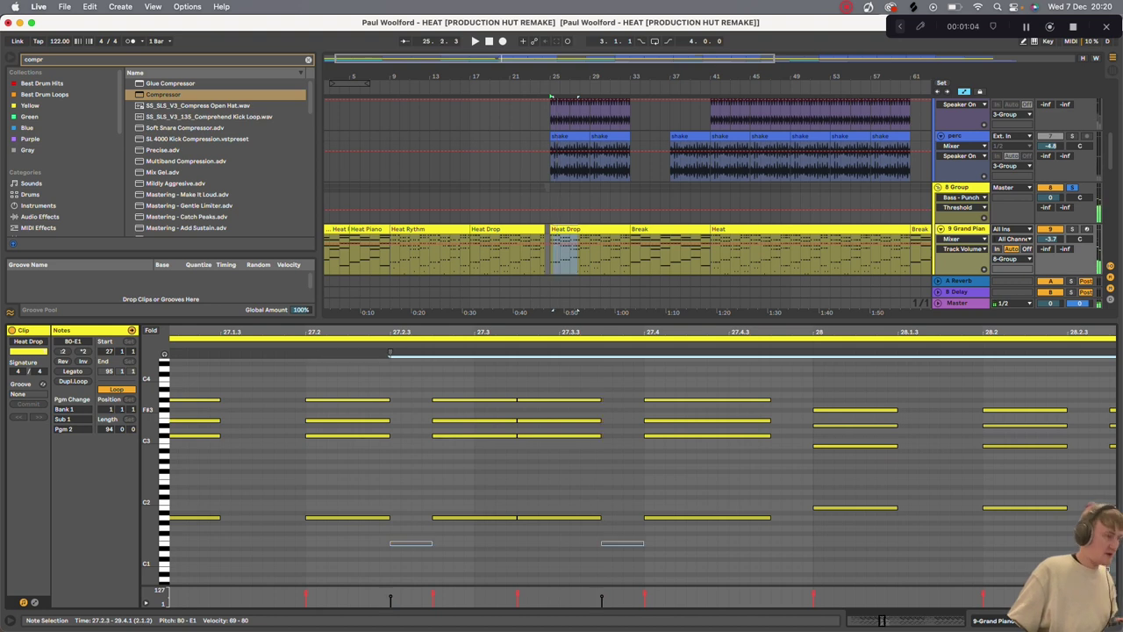
pyautogui.press('0')
pyautogui.press('space')
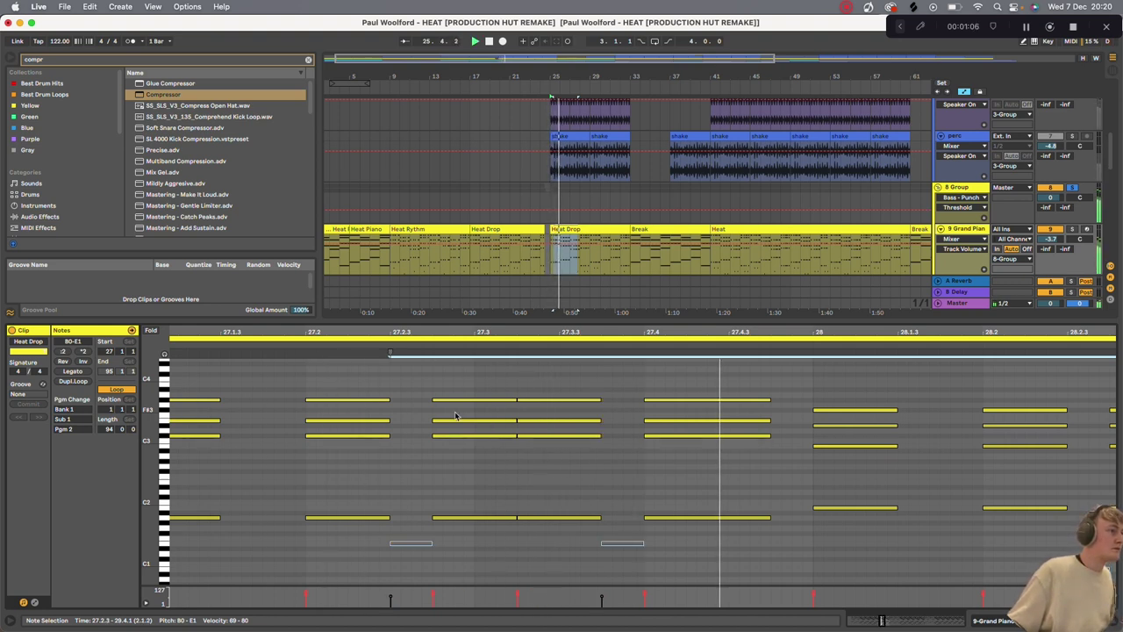
pyautogui.press('space')
pyautogui.press('0')
pyautogui.press('space')
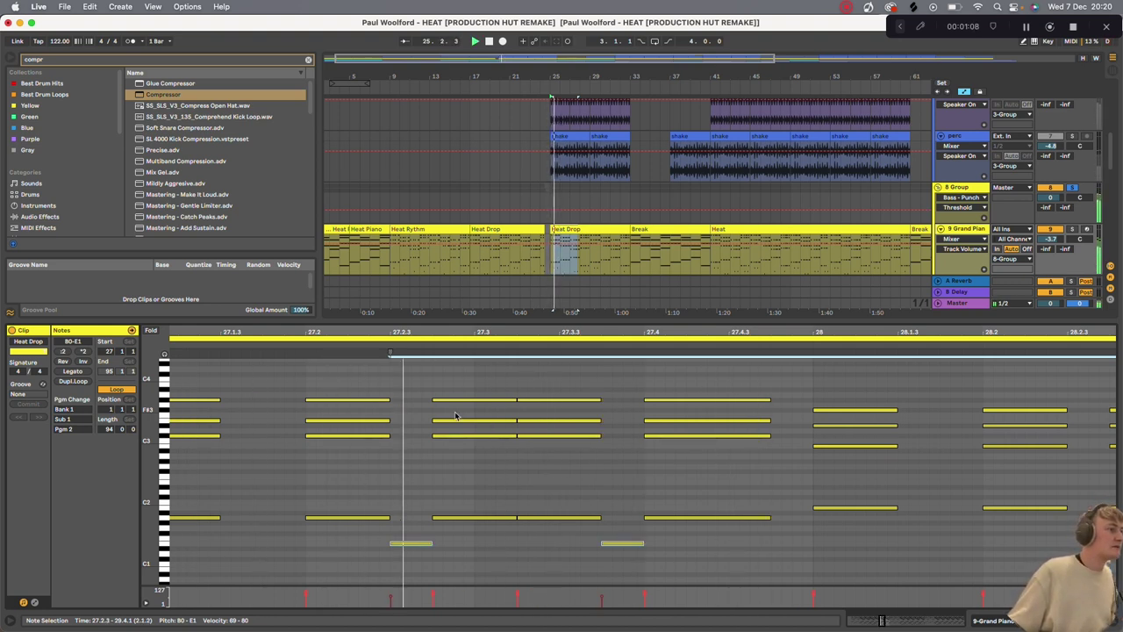
# Review the wider note pattern of the Heat Drop clip, close the note editor and show the Grand Piano track's devices
pyautogui.scroll(-5, 455, 416)
pyautogui.scroll(-3, 452, 416)
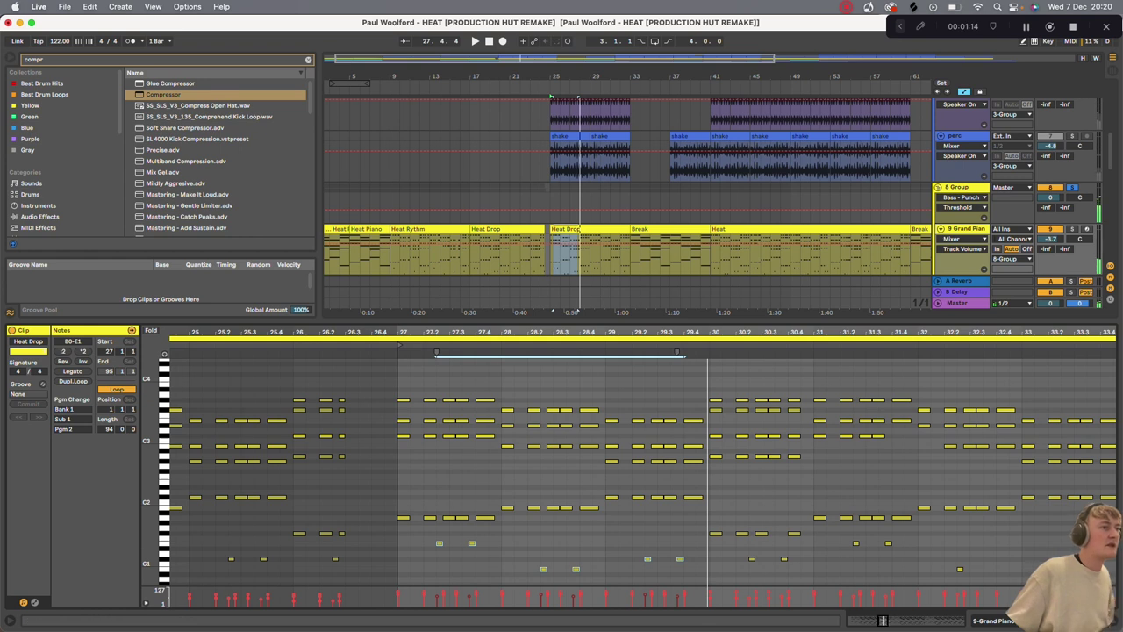
pyautogui.scroll(-4, 690, 439)
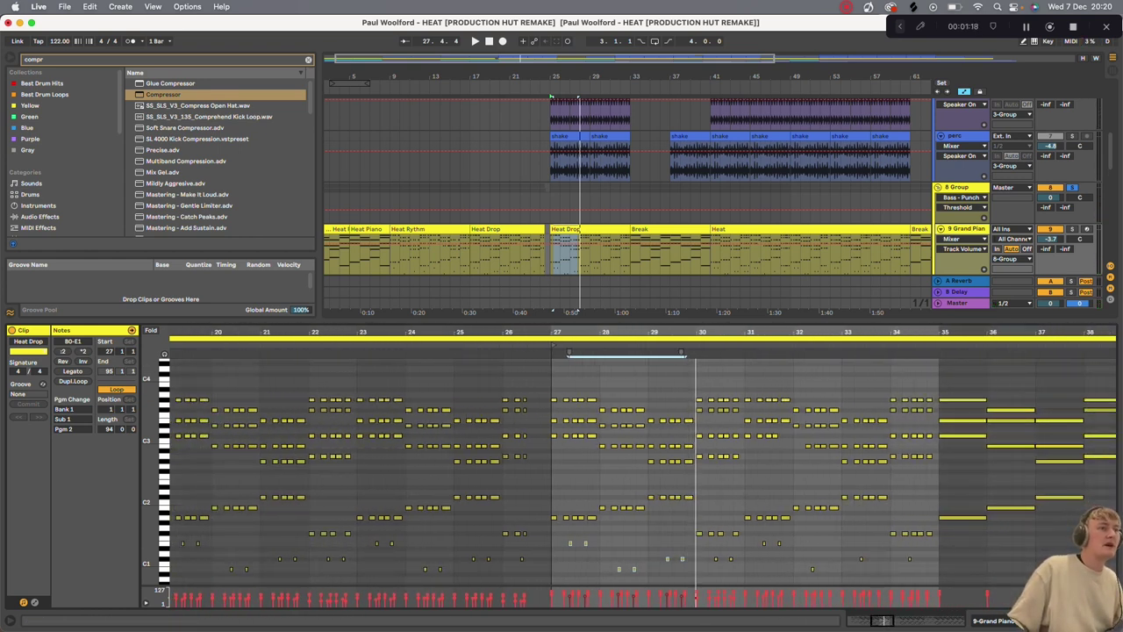
pyautogui.press('super+alt+l')
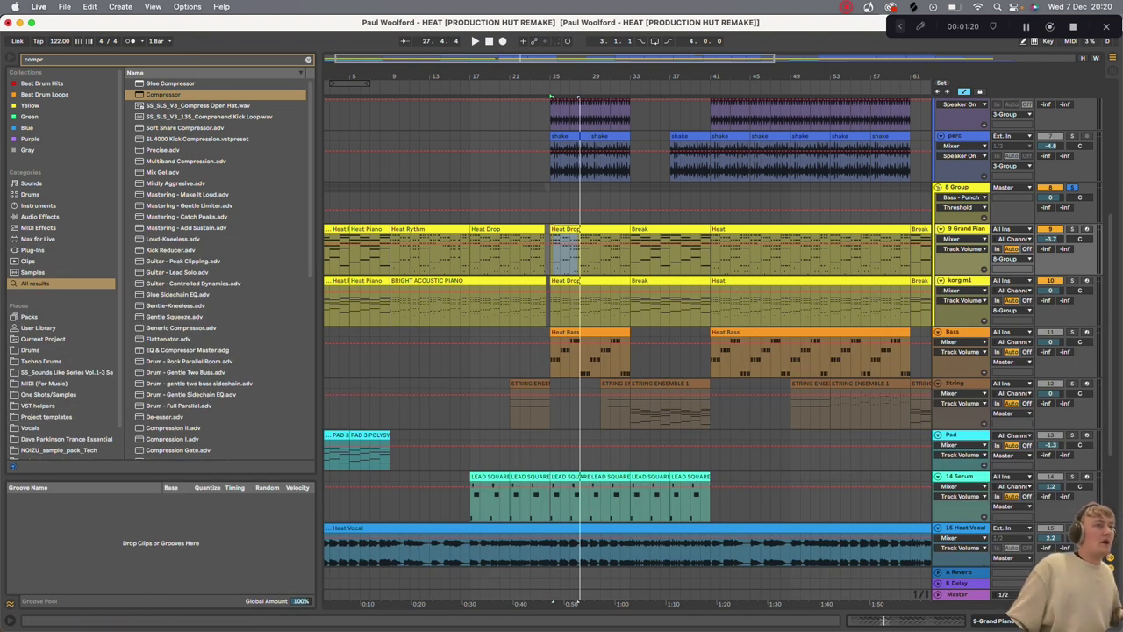
pyautogui.hotkey('shift', 'Tab')
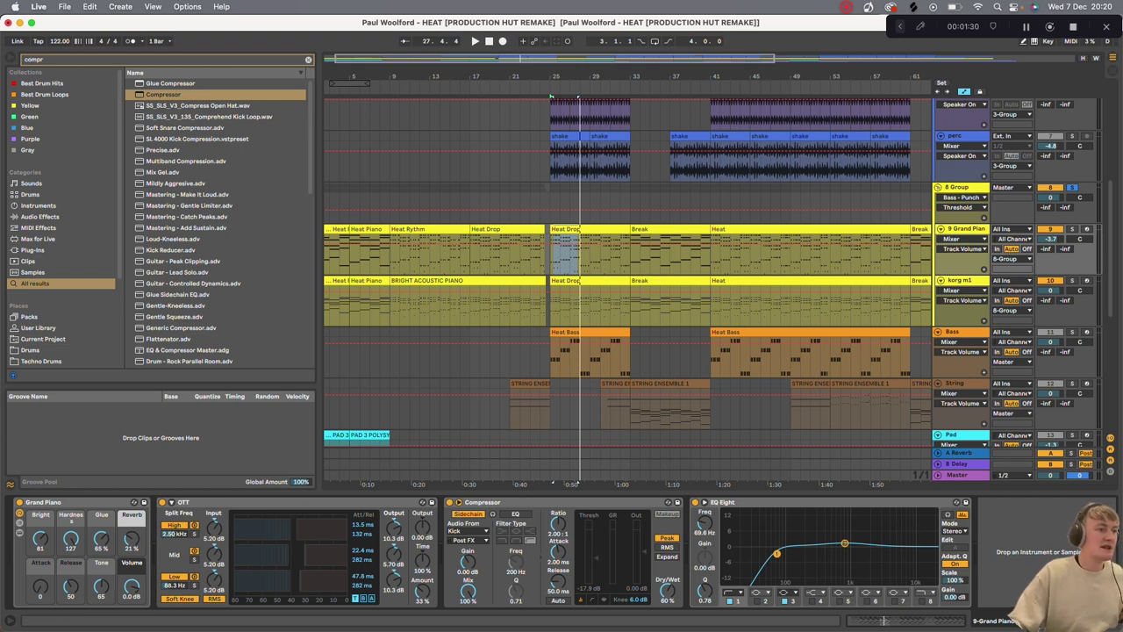
# Open the M1 plug-in on the korg m1 track, solo its M1HousePiano part during playback and close the plug-in window
pyautogui.press('Down')
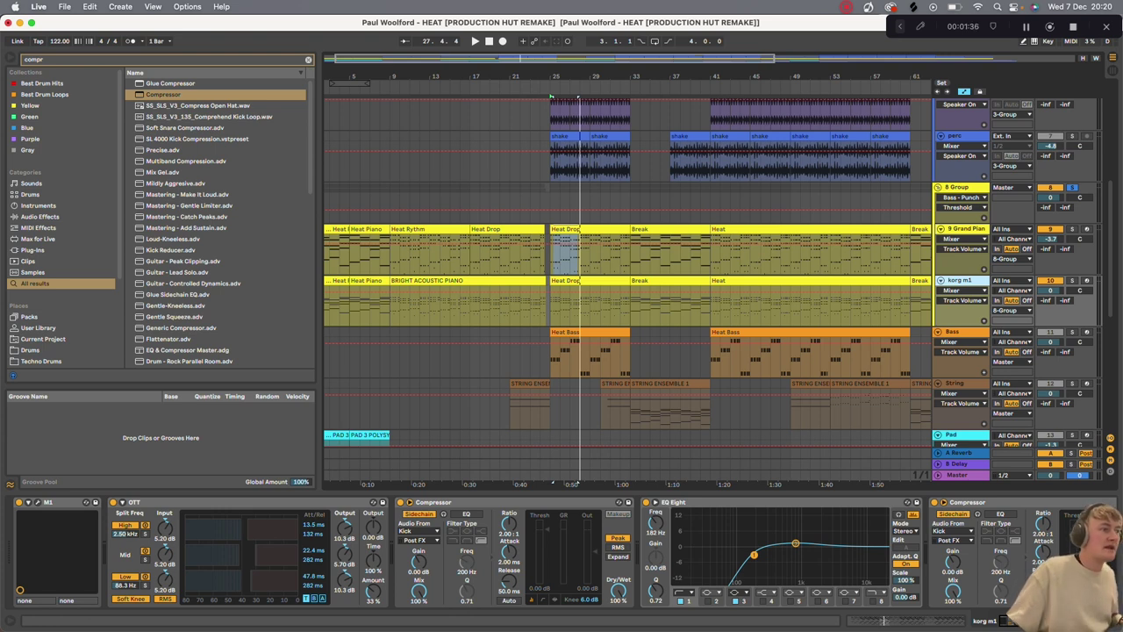
pyautogui.press('super+alt+p')
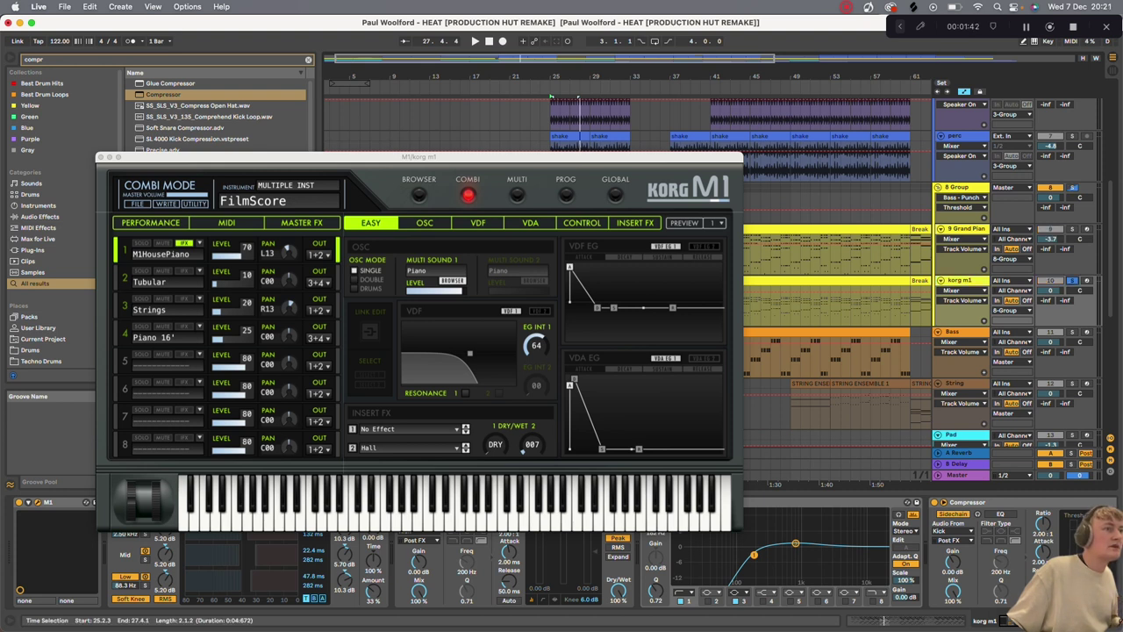
pyautogui.press('space')
pyautogui.click(139, 244)
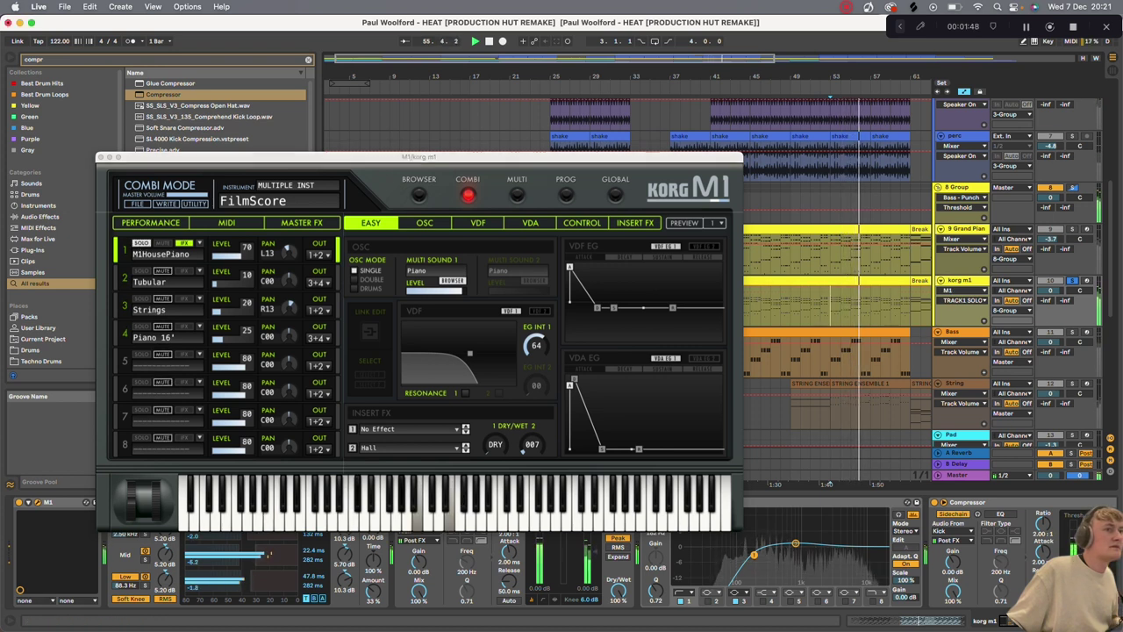
pyautogui.click(101, 157)
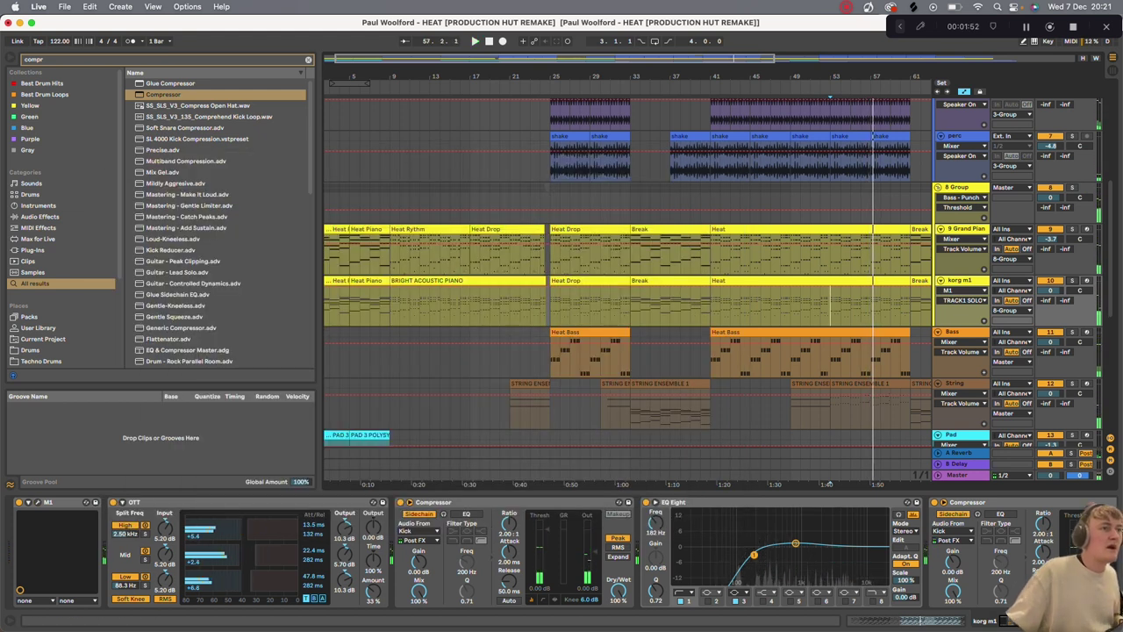
# Show the piano group's Auto Filter frequency automation across the whole arrangement
pyautogui.click(965, 188)
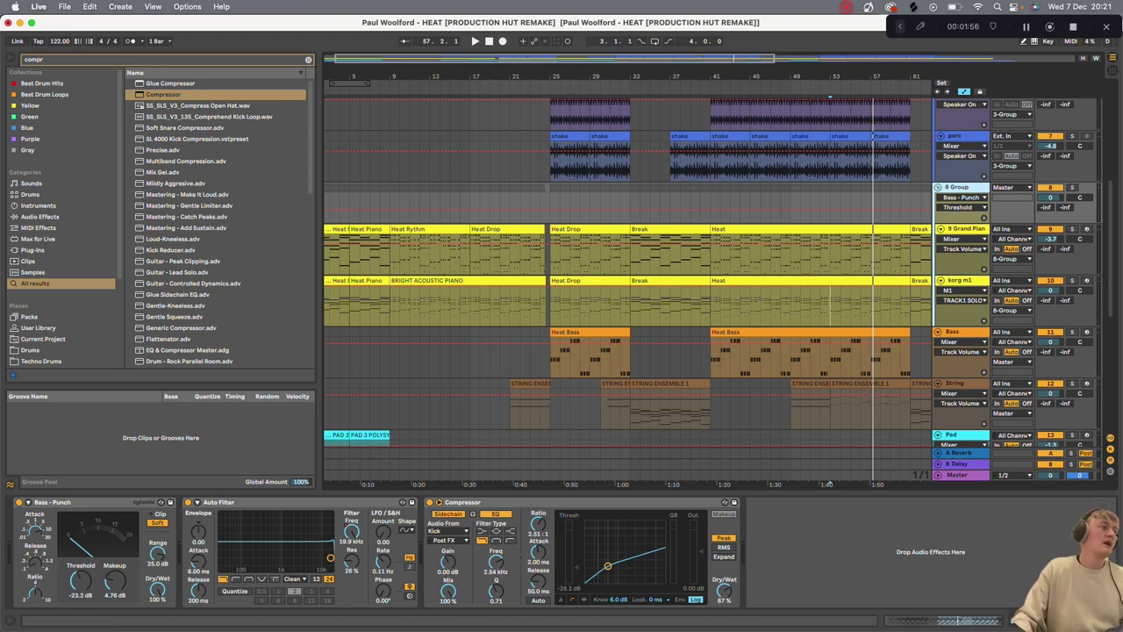
pyautogui.rightClick(352, 531)
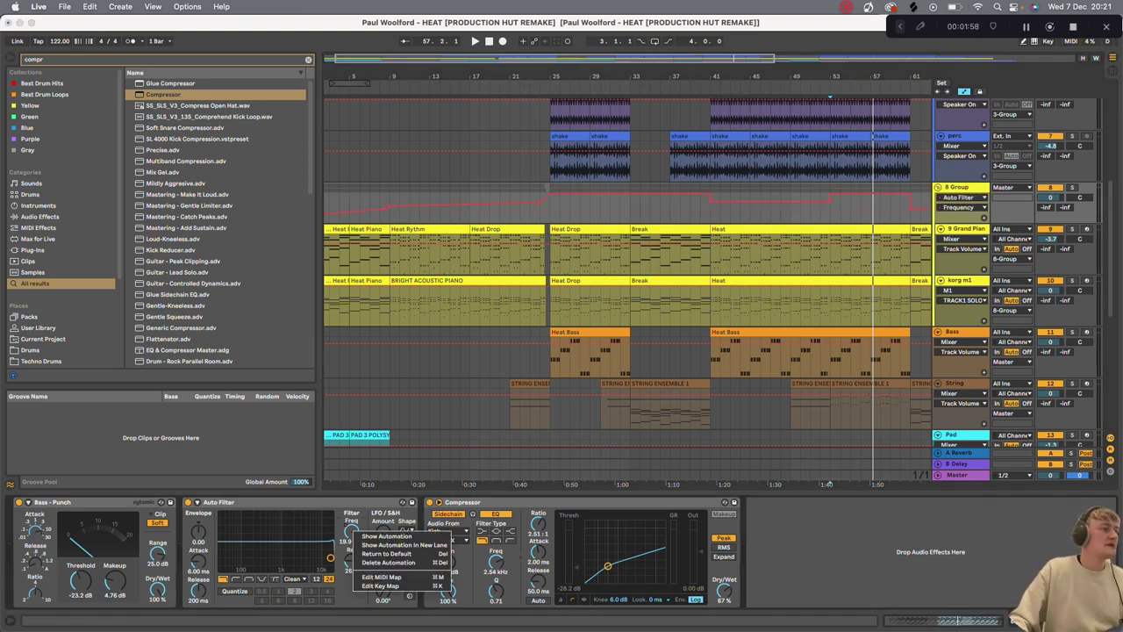
pyautogui.click(386, 536)
pyautogui.press('-')
pyautogui.press('-')
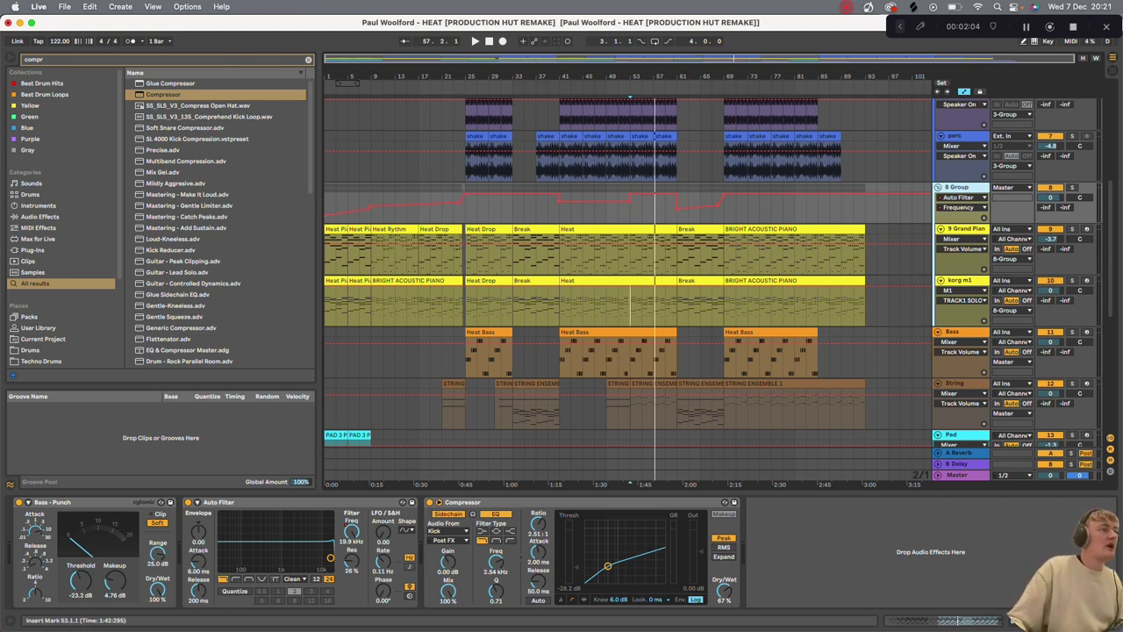
# Check the piano group's filter automation around the first drop and play the build-up from bar 11
pyautogui.click(465, 208)
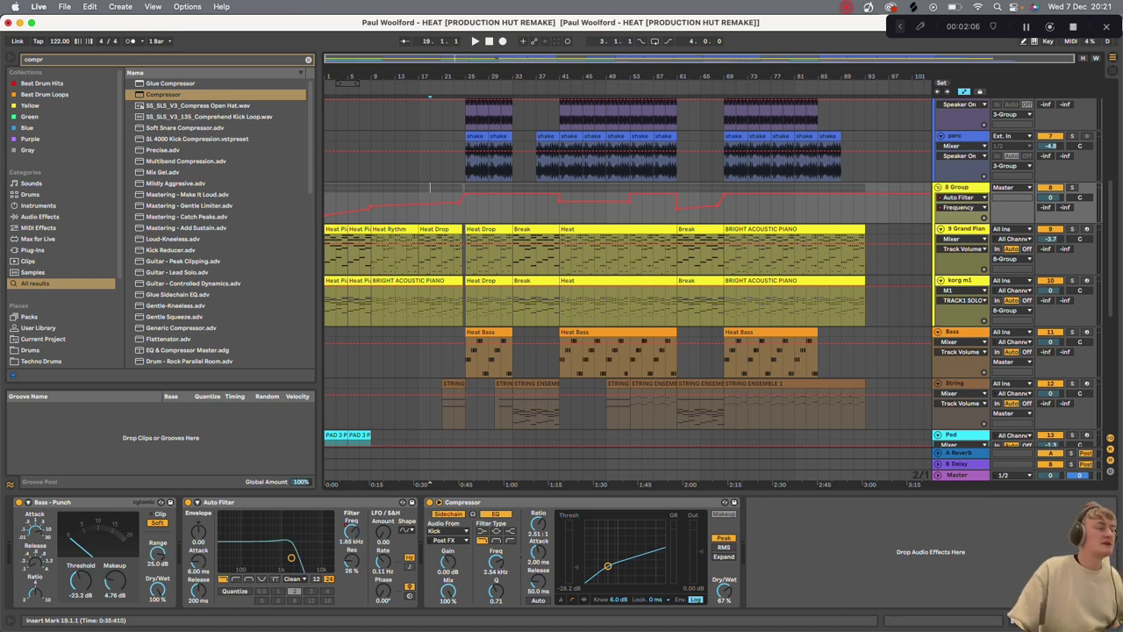
pyautogui.press('space')
pyautogui.click(383, 203)
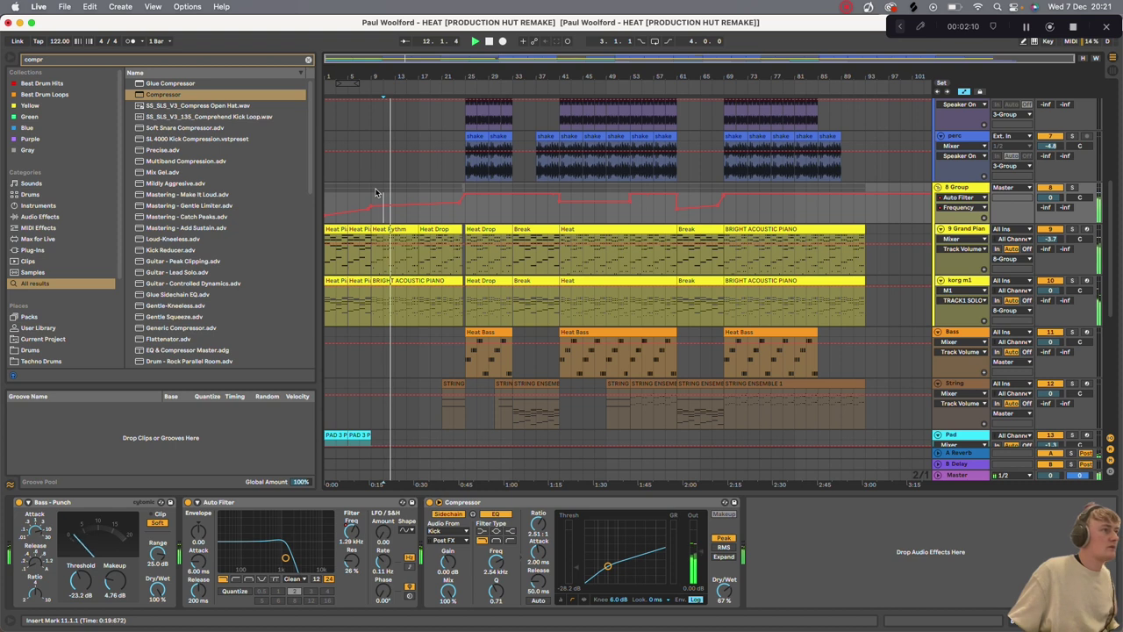
pyautogui.press('space')
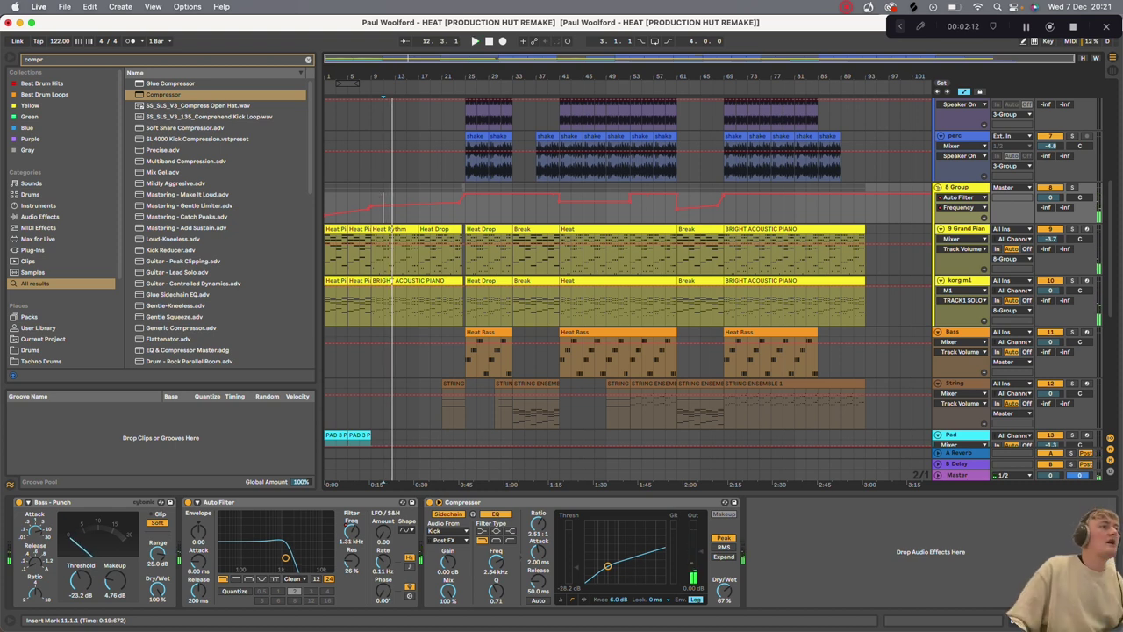
pyautogui.scroll(-3, 559, 286)
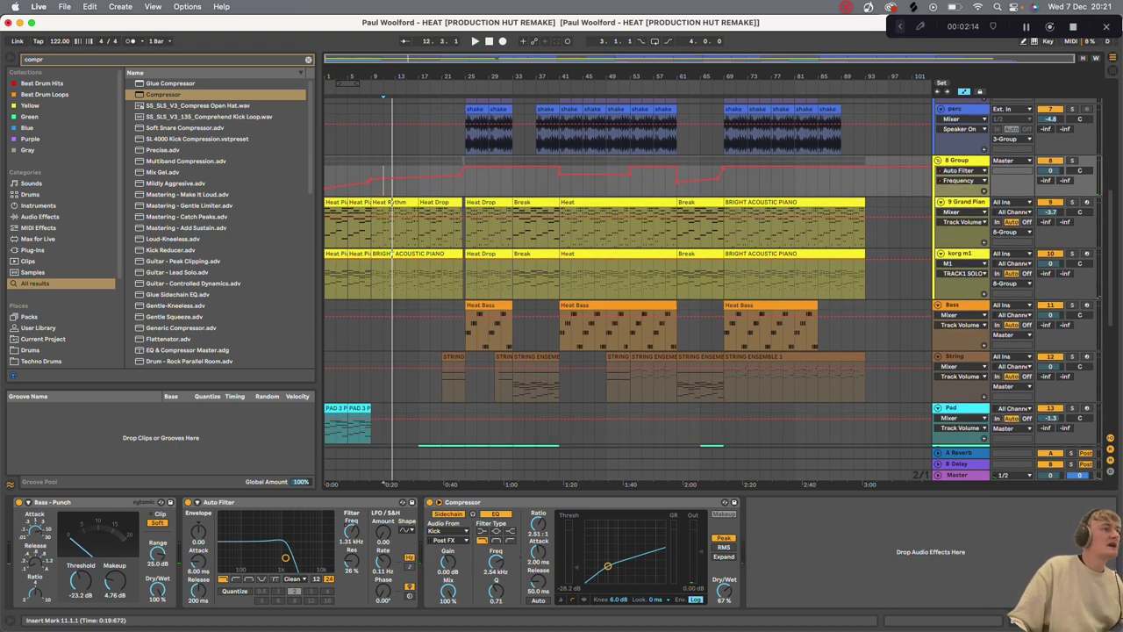
# Solo the Bass track, show its devices and play the arrangement from bar 25
pyautogui.click(465, 155)
pyautogui.scroll(3, 465, 154)
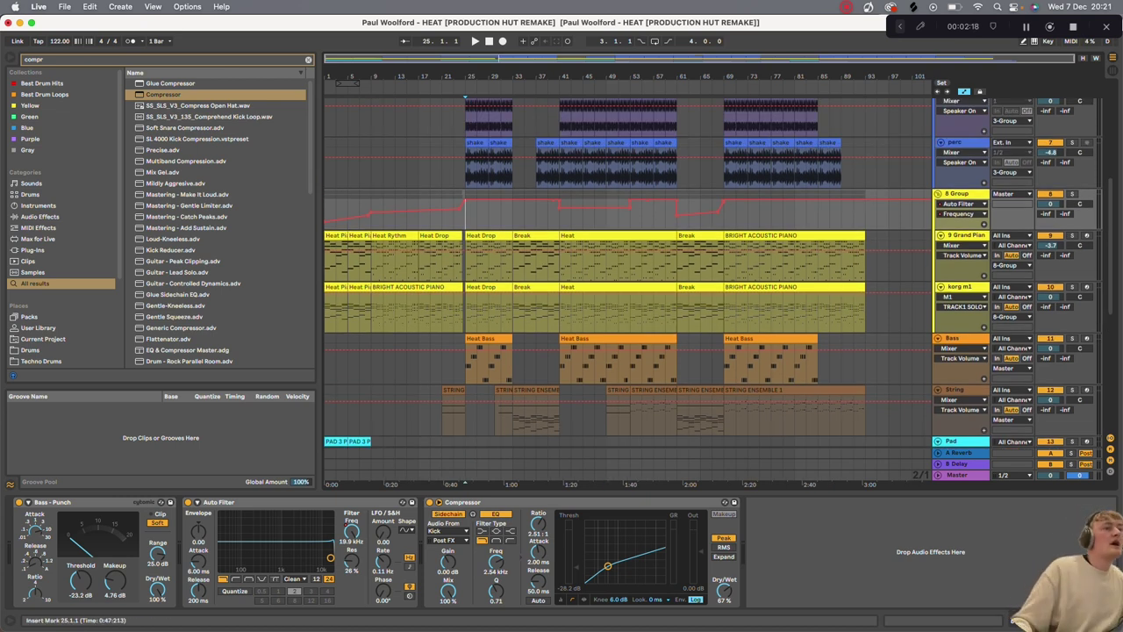
pyautogui.click(961, 339)
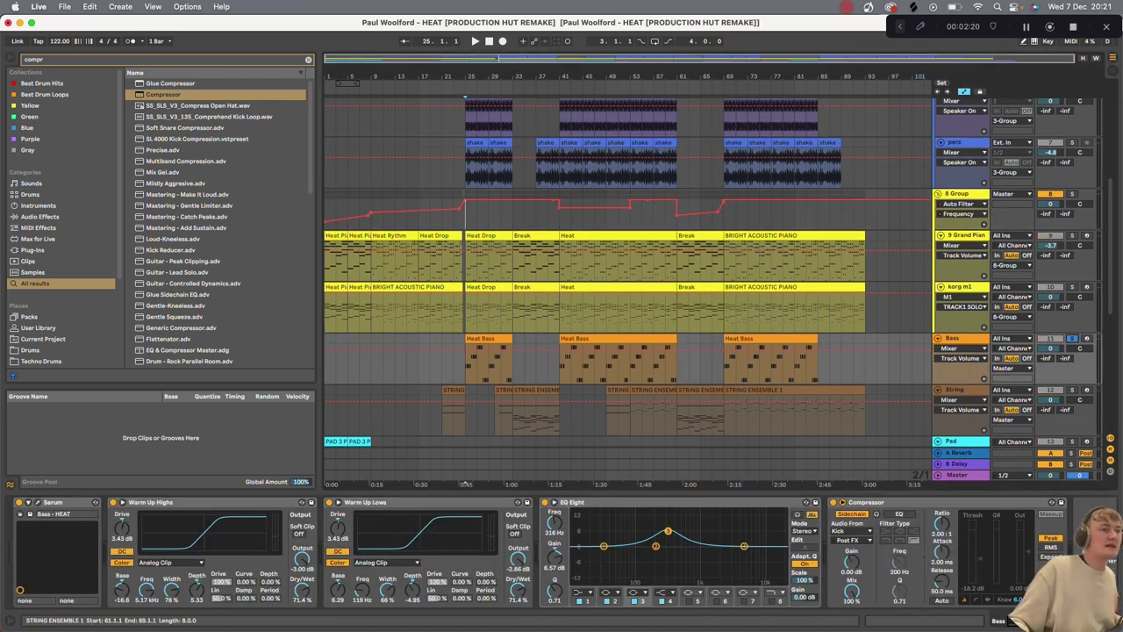
pyautogui.press('space')
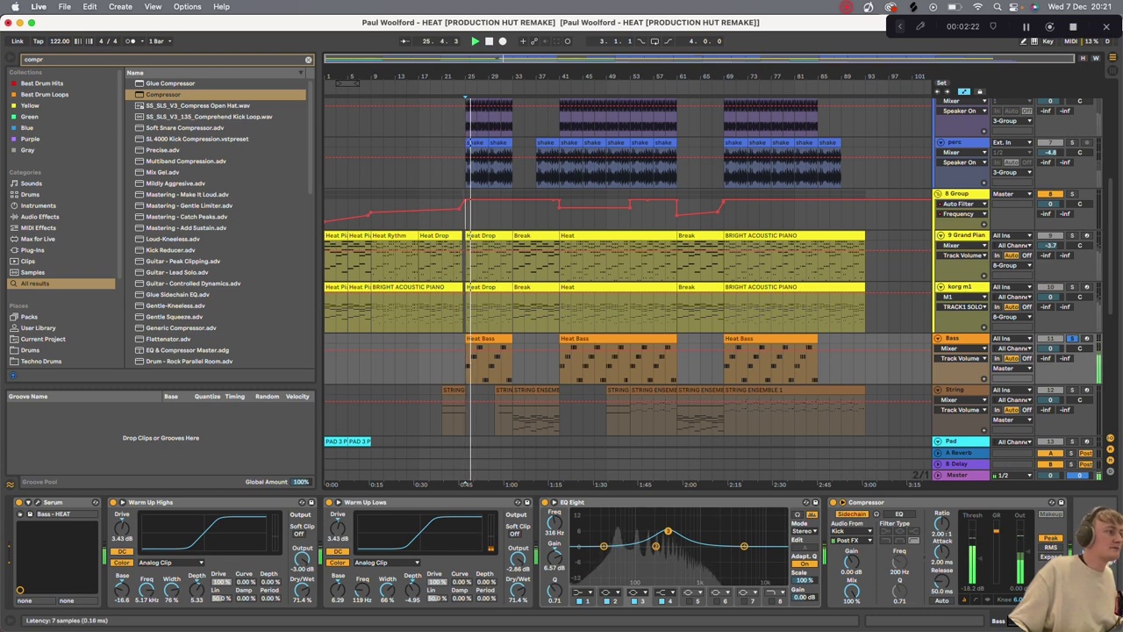
# Review the Bass track's Serum patch, covering the filter cutoff and the distortion effect's type options, and close the plug-in window
pyautogui.click(37, 502)
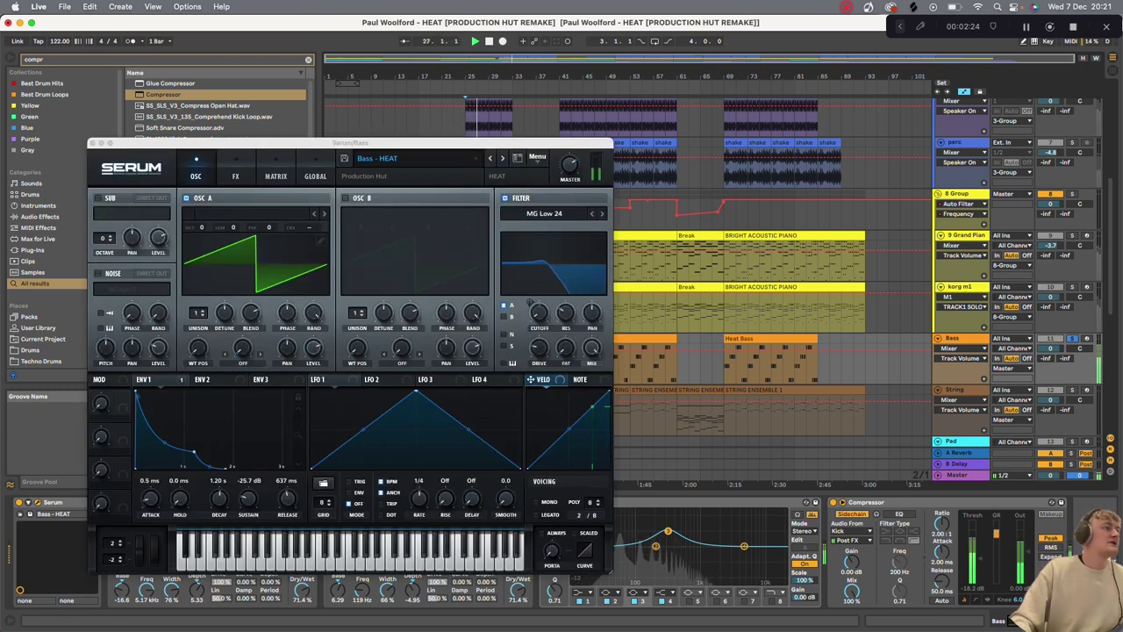
pyautogui.click(535, 308)
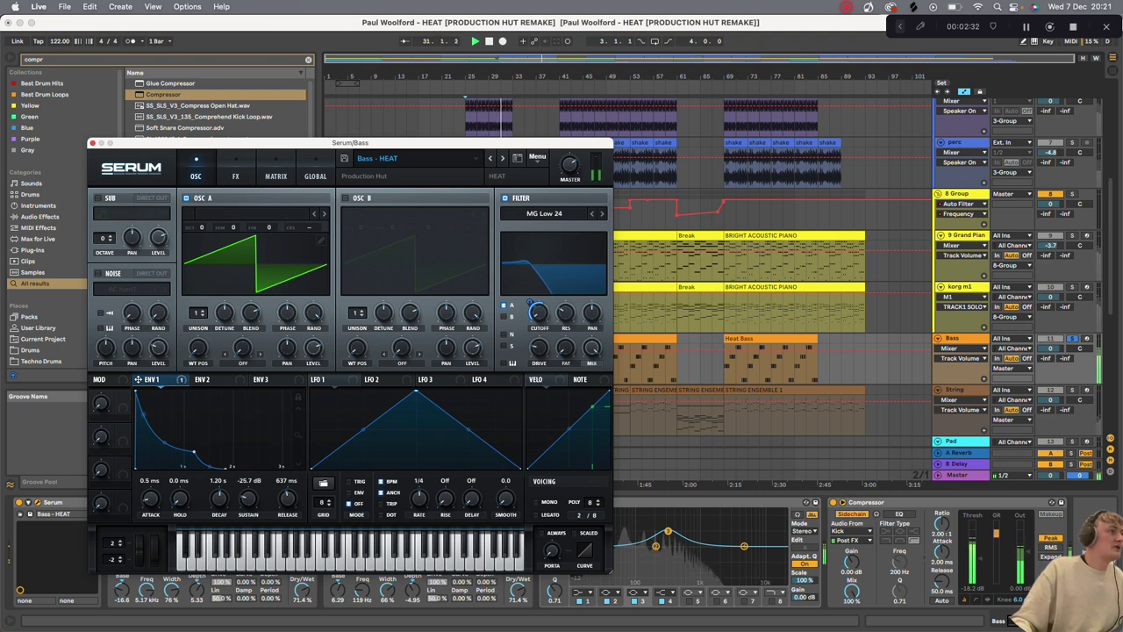
pyautogui.click(235, 174)
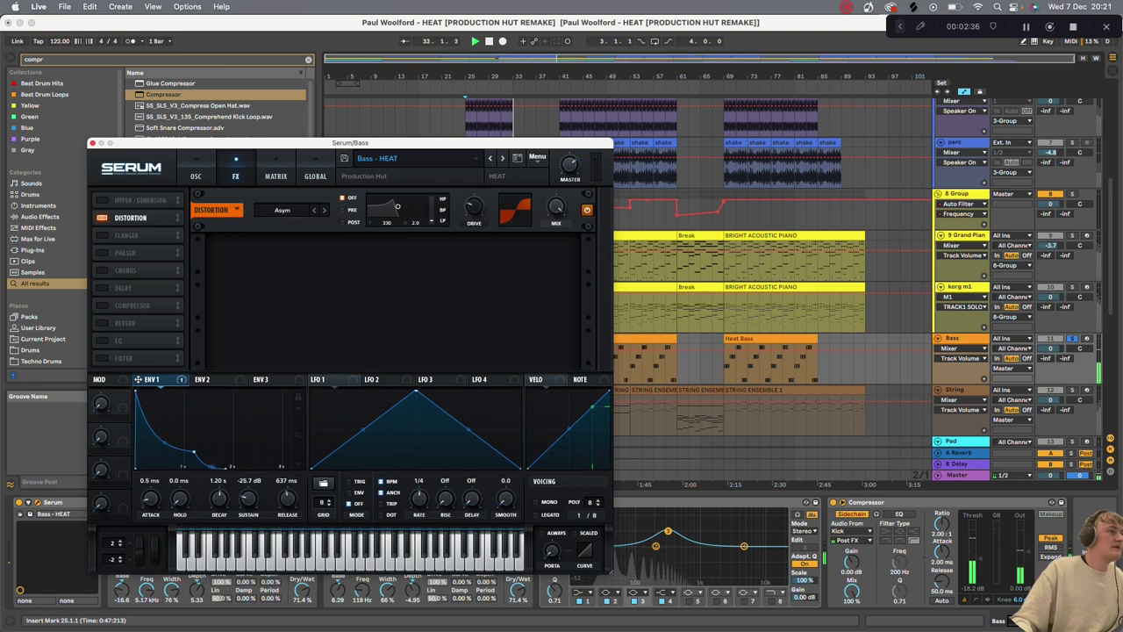
pyautogui.click(282, 209)
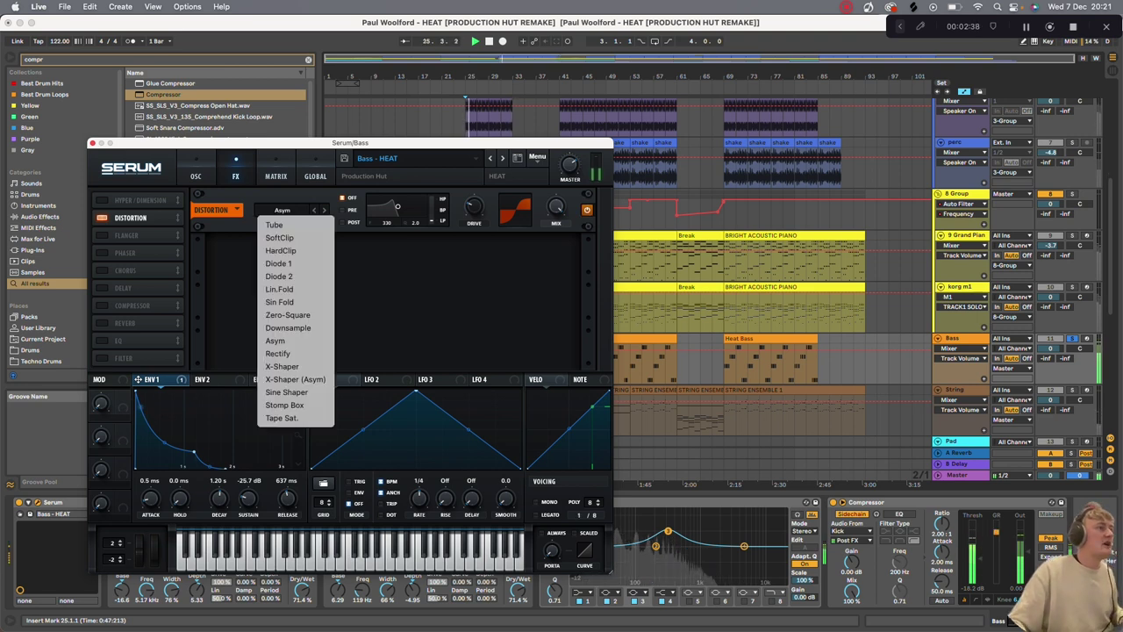
pyautogui.press('Escape')
pyautogui.click(196, 174)
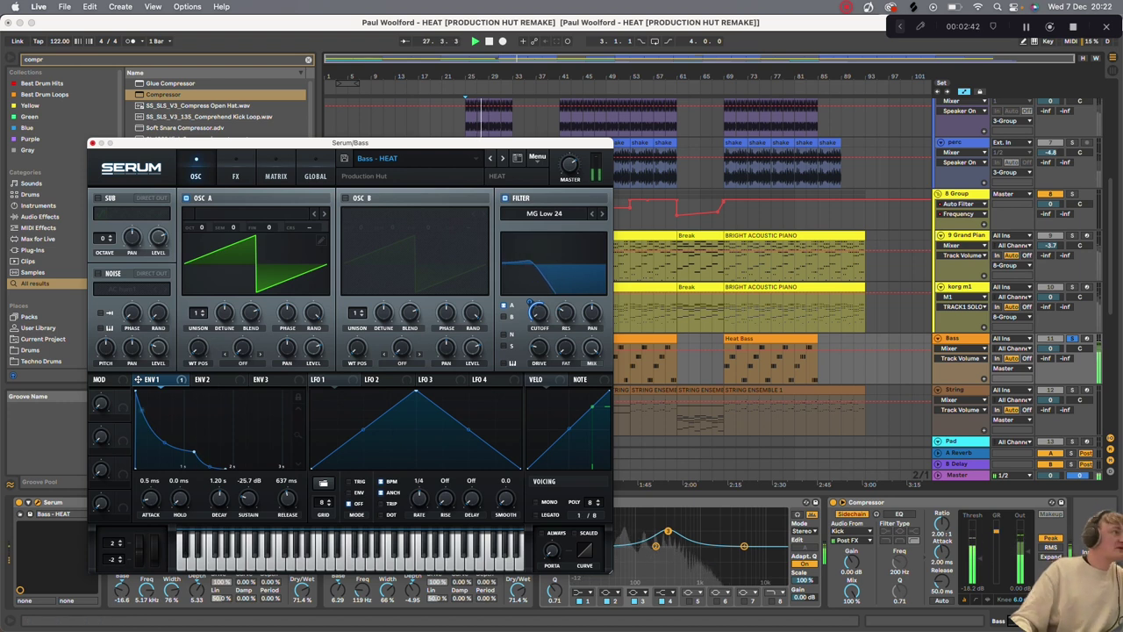
pyautogui.click(92, 143)
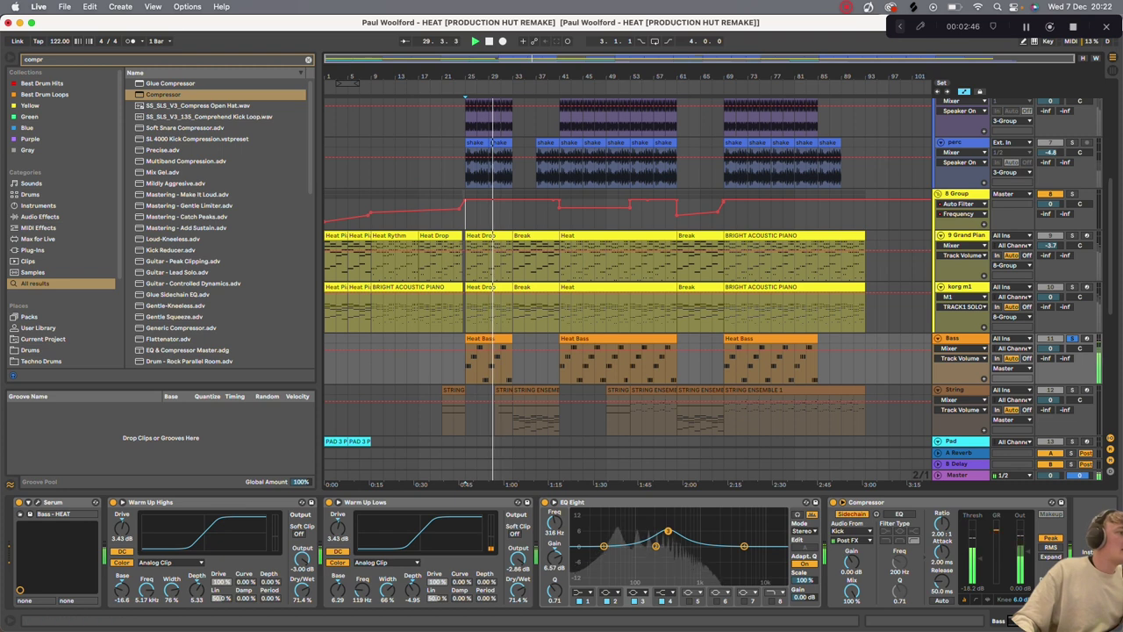
# Compare the bass with the Warm Up Highs device bypassed and re-enabled, checking the Warm Up Lows frequency in between
pyautogui.click(113, 502)
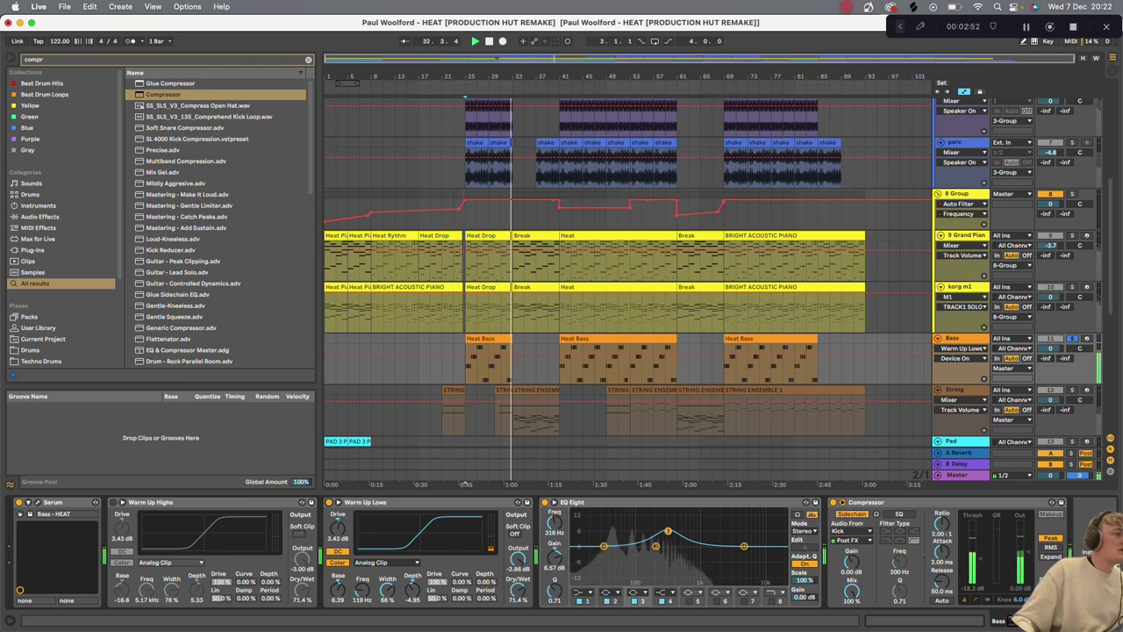
pyautogui.click(360, 589)
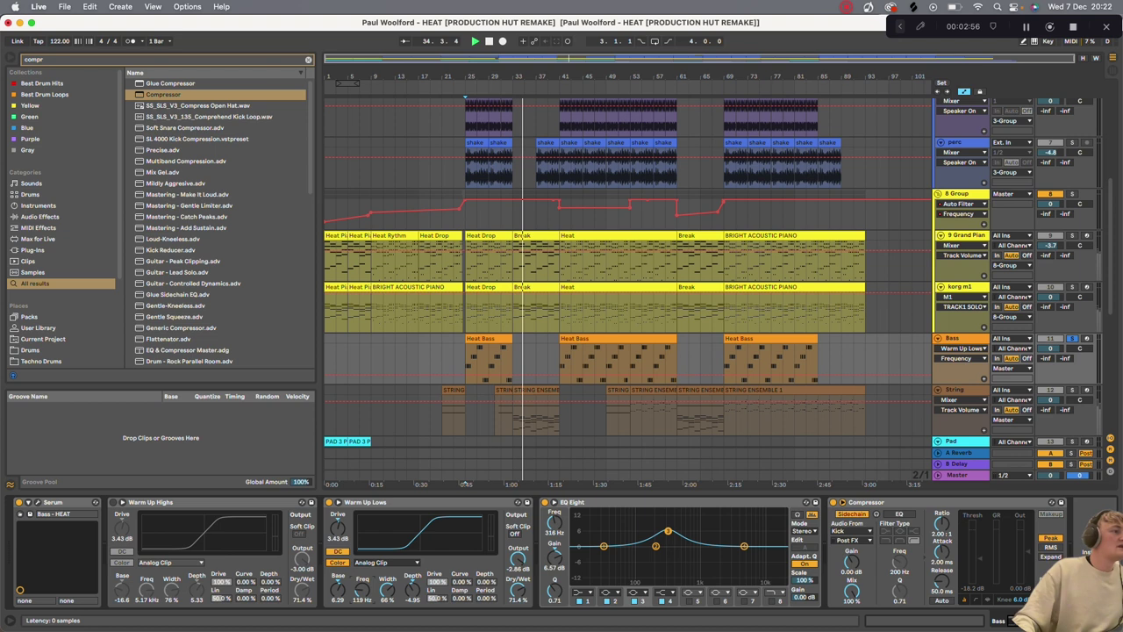
pyautogui.click(113, 502)
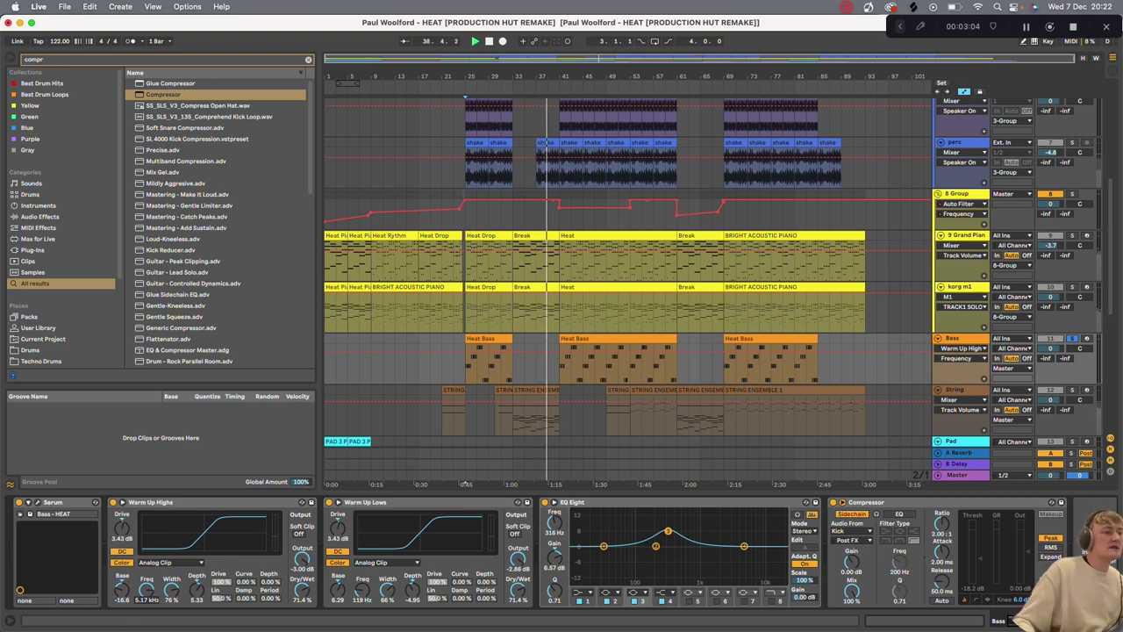
# Replay the bass from bar 25 and compare it with the EQ Eight bypassed and re-enabled
pyautogui.press('space')
pyautogui.press('space')
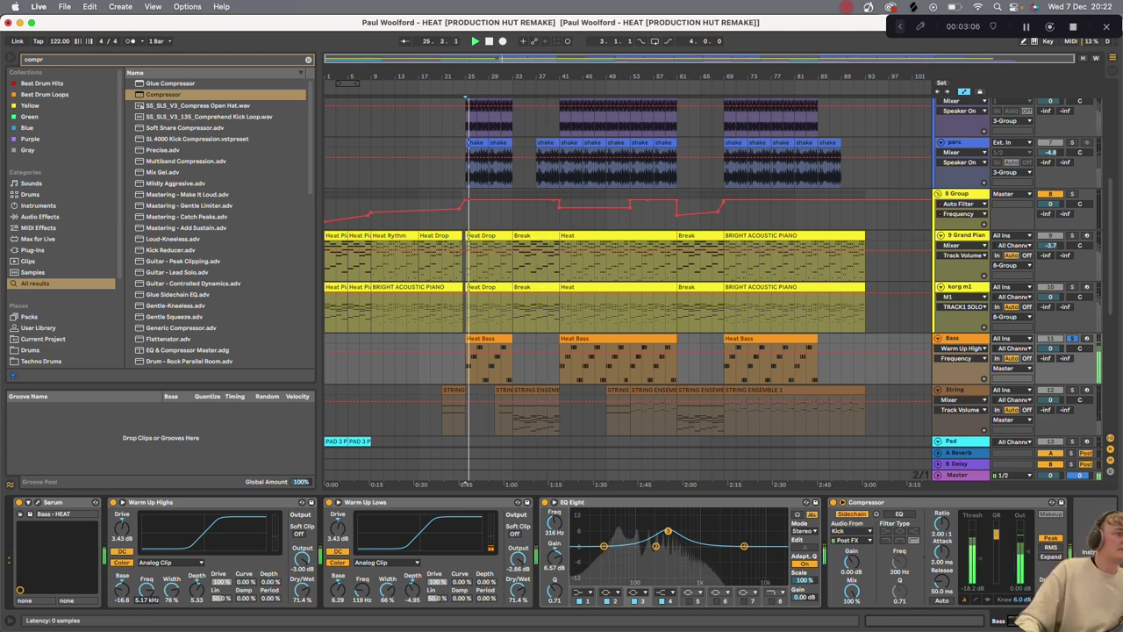
pyautogui.click(544, 502)
pyautogui.click(544, 502)
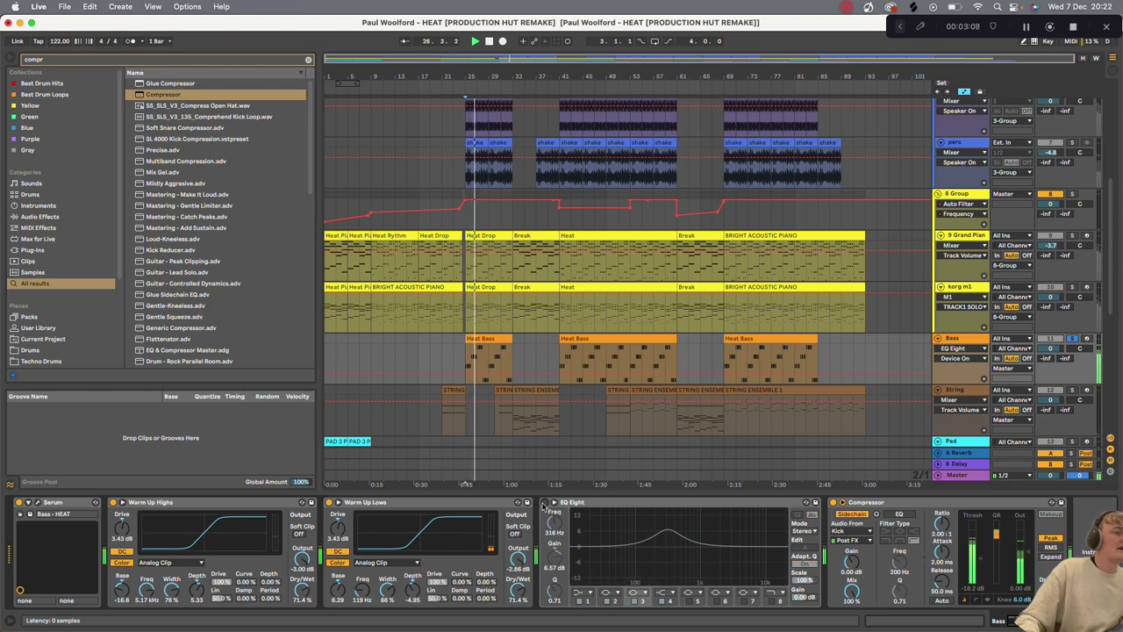
pyautogui.click(544, 501)
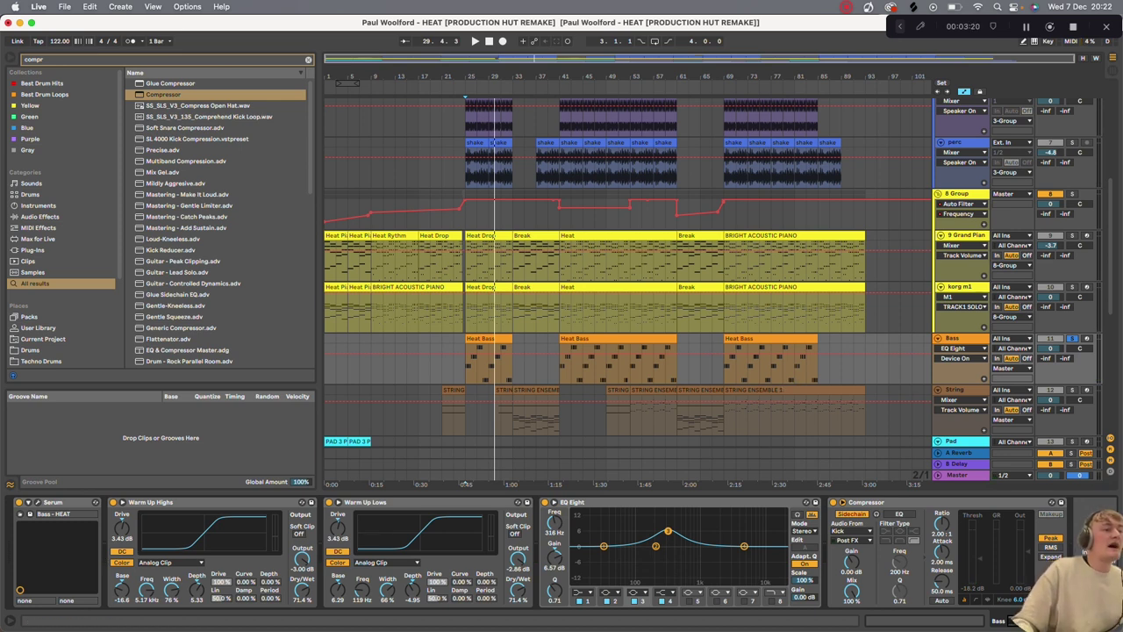
# Check the available sidechain sources in the bass Compressor and keep Kick as the input
pyautogui.click(848, 531)
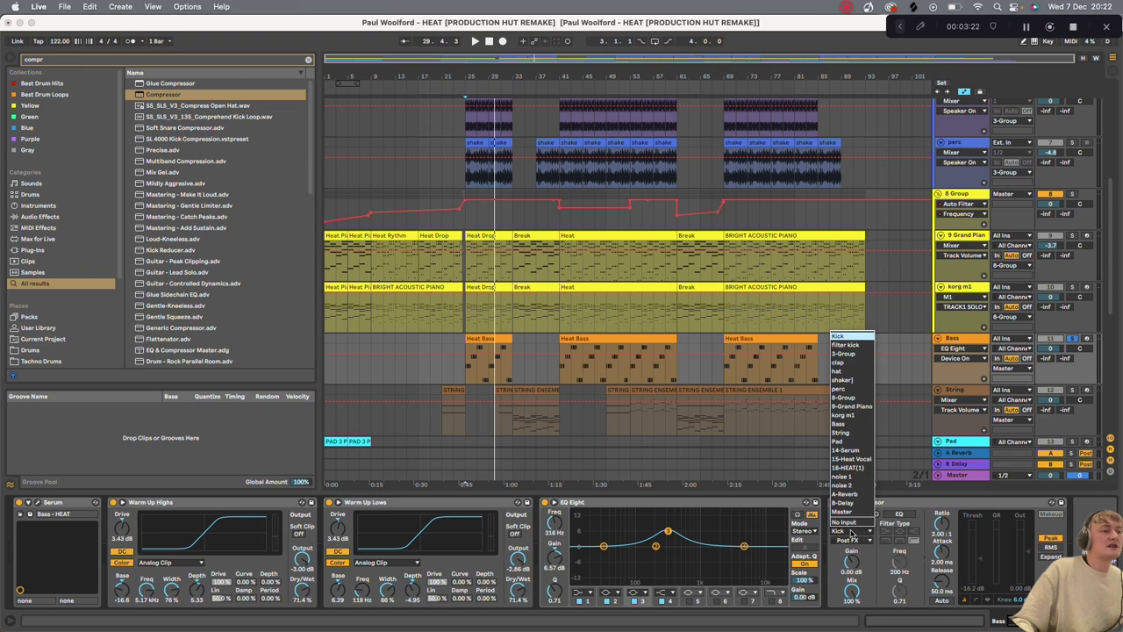
pyautogui.click(839, 336)
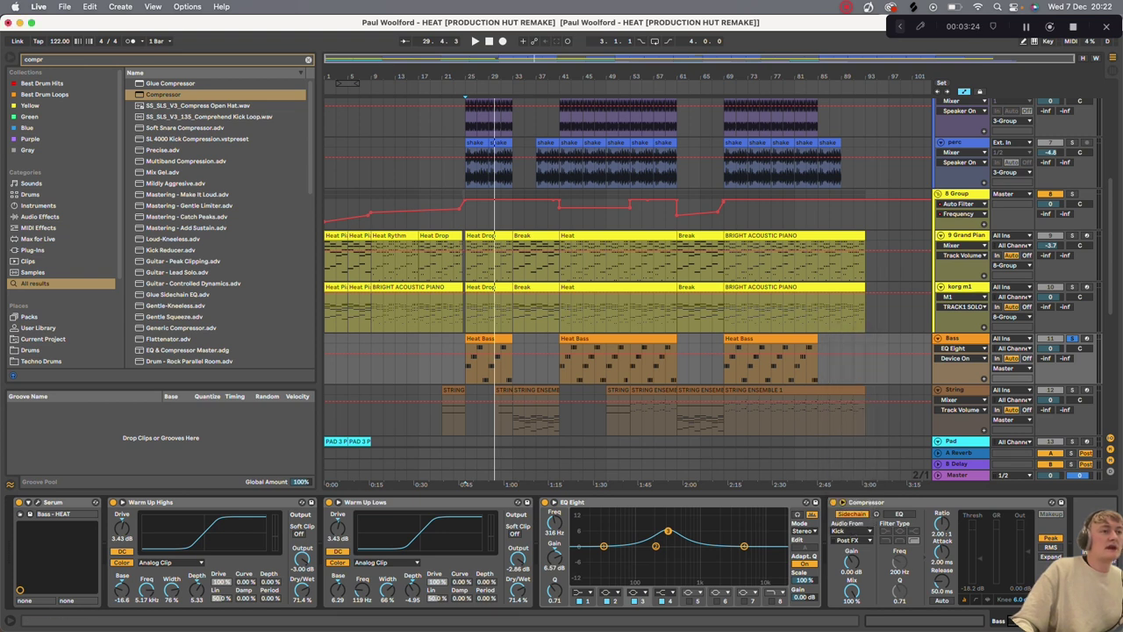
# Play the soloed String track from bar 21 and examine the held notes in its first clip
pyautogui.scroll(-3, 627, 290)
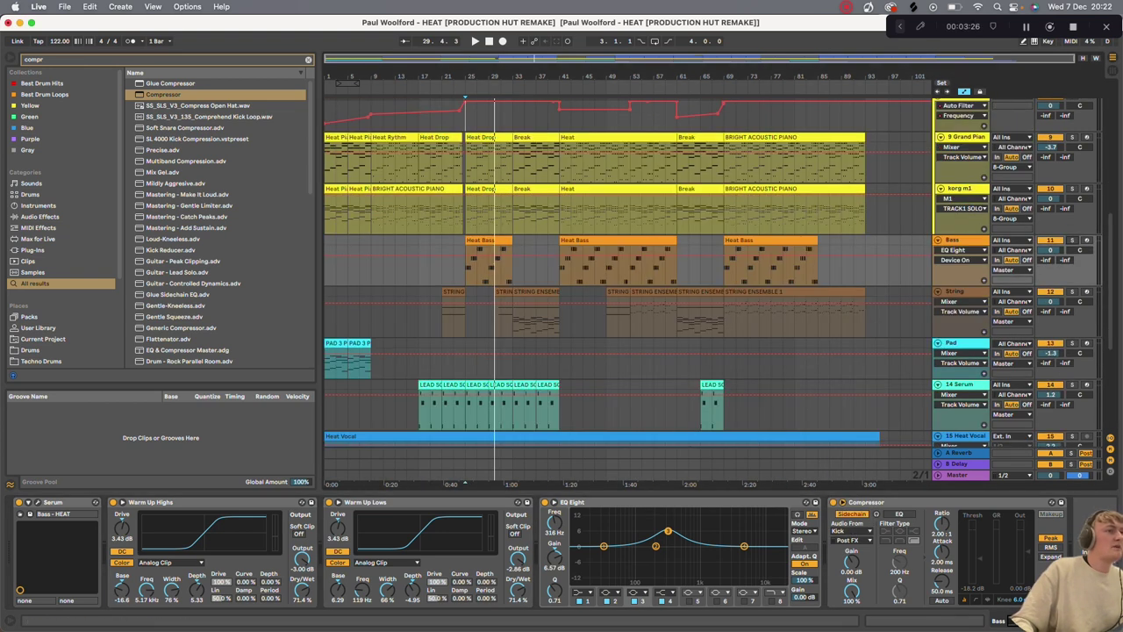
pyautogui.click(442, 314)
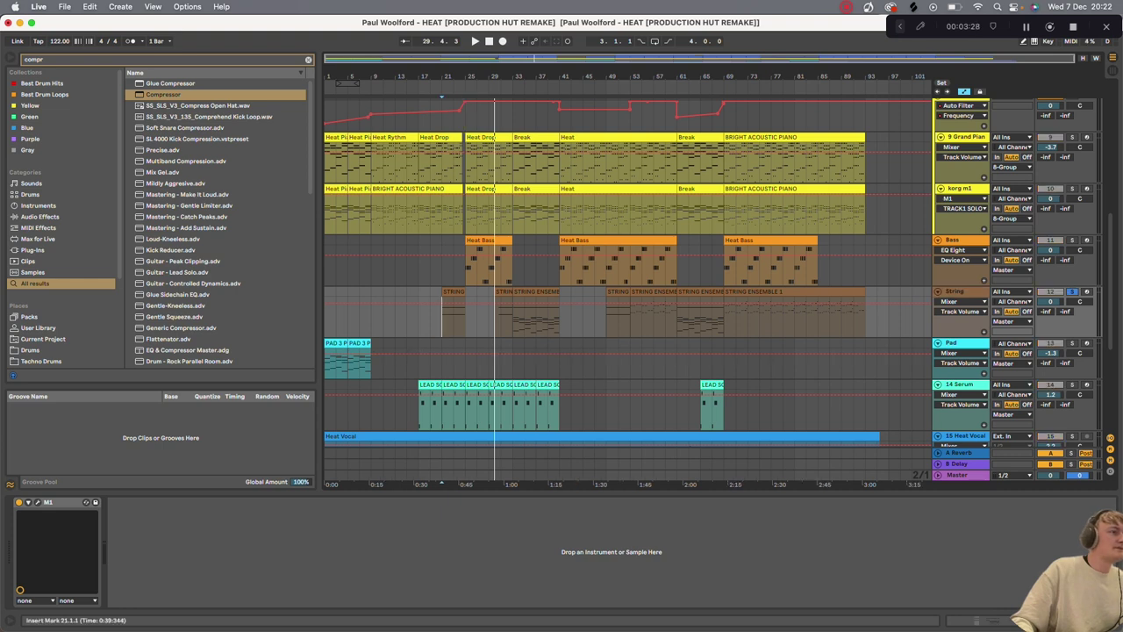
pyautogui.press('space')
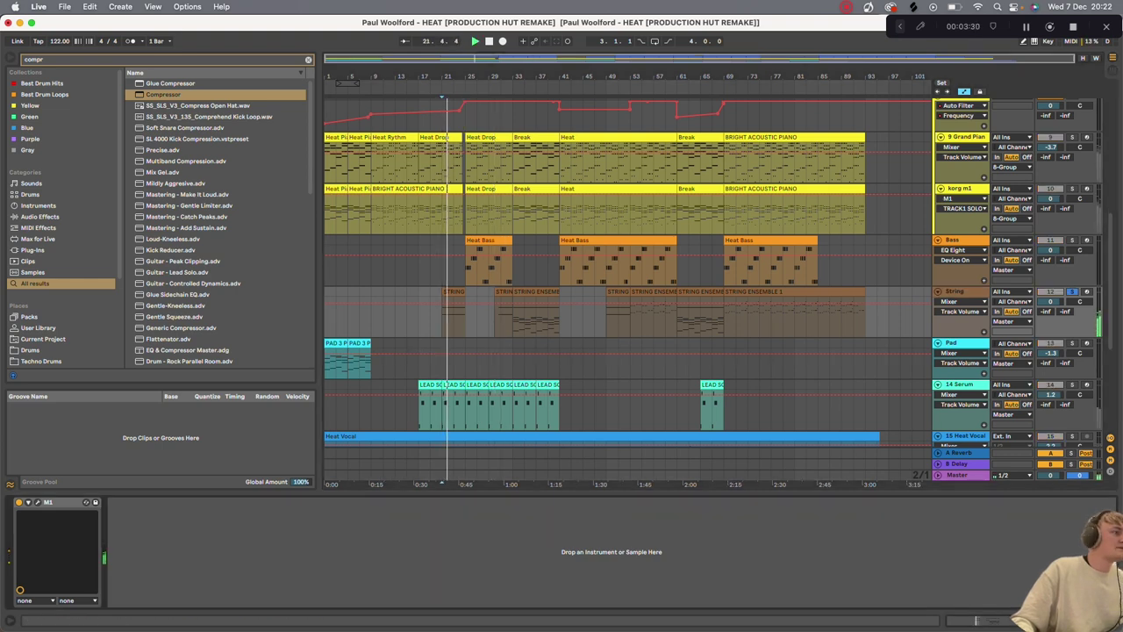
pyautogui.doubleClick(453, 291)
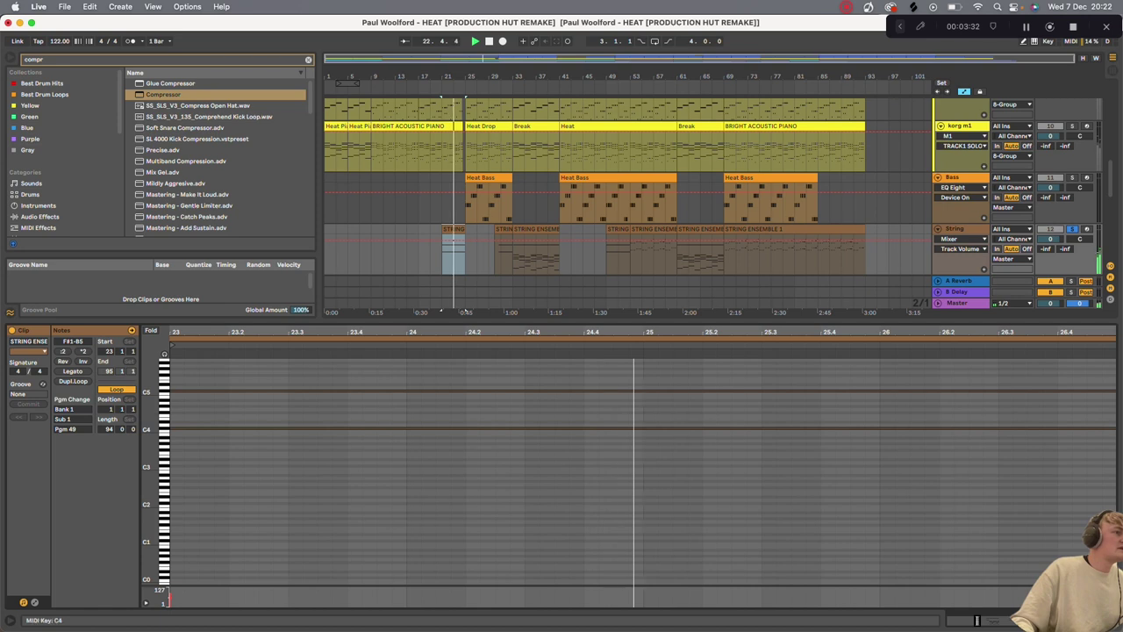
pyautogui.moveTo(151, 429); pyautogui.dragTo(169, 424)
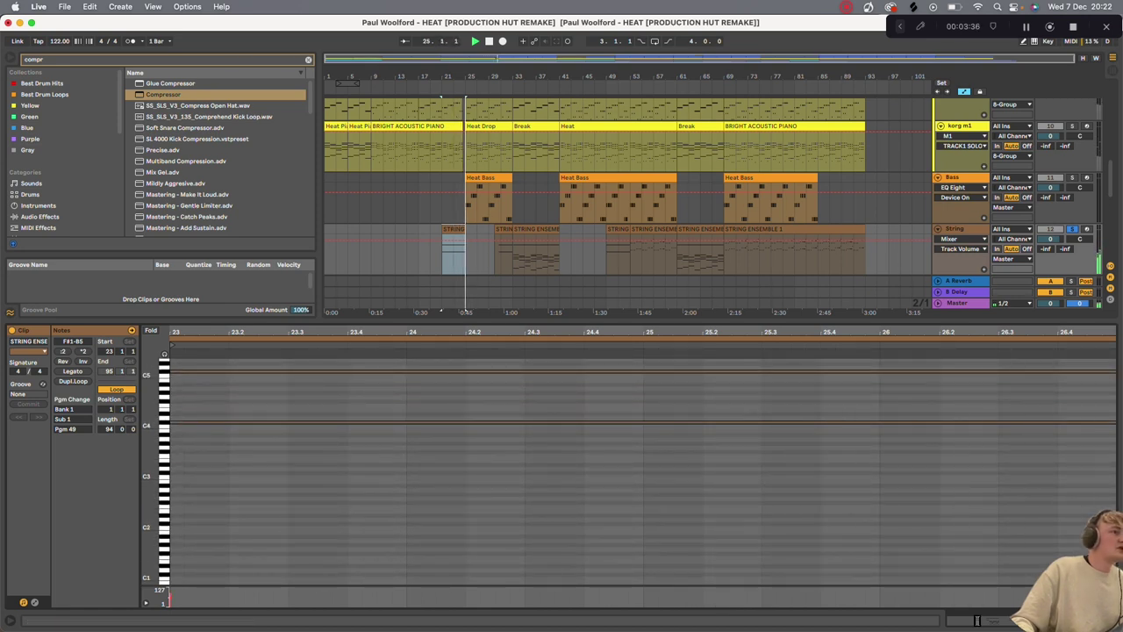
# Close the note editor, play the strings from bar 33 and open the clip there to examine its chord notes
pyautogui.press('super+alt+l')
pyautogui.click(514, 252)
pyautogui.press('space')
pyautogui.press('space')
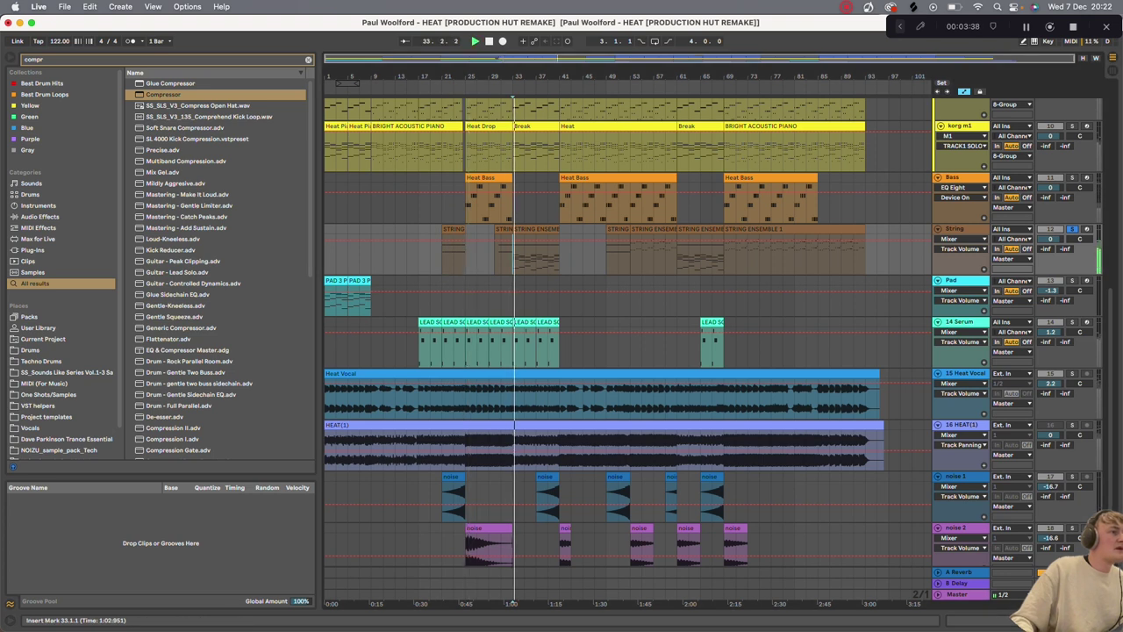
pyautogui.scroll(-1, 535, 238)
pyautogui.click(535, 228)
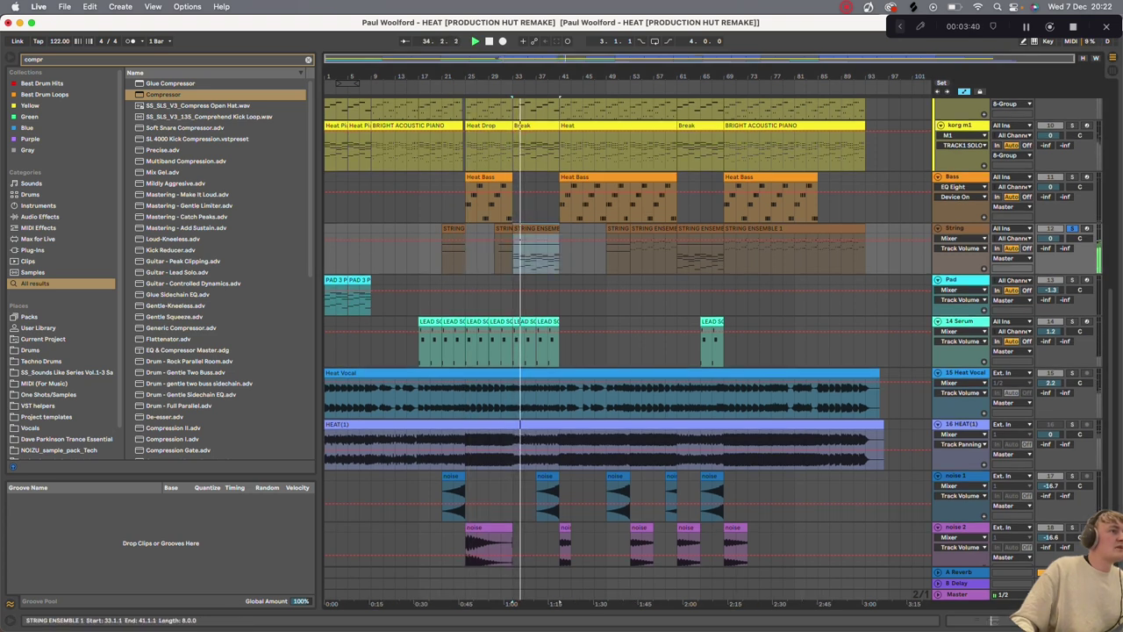
pyautogui.scroll(2, 535, 251)
pyautogui.doubleClick(535, 250)
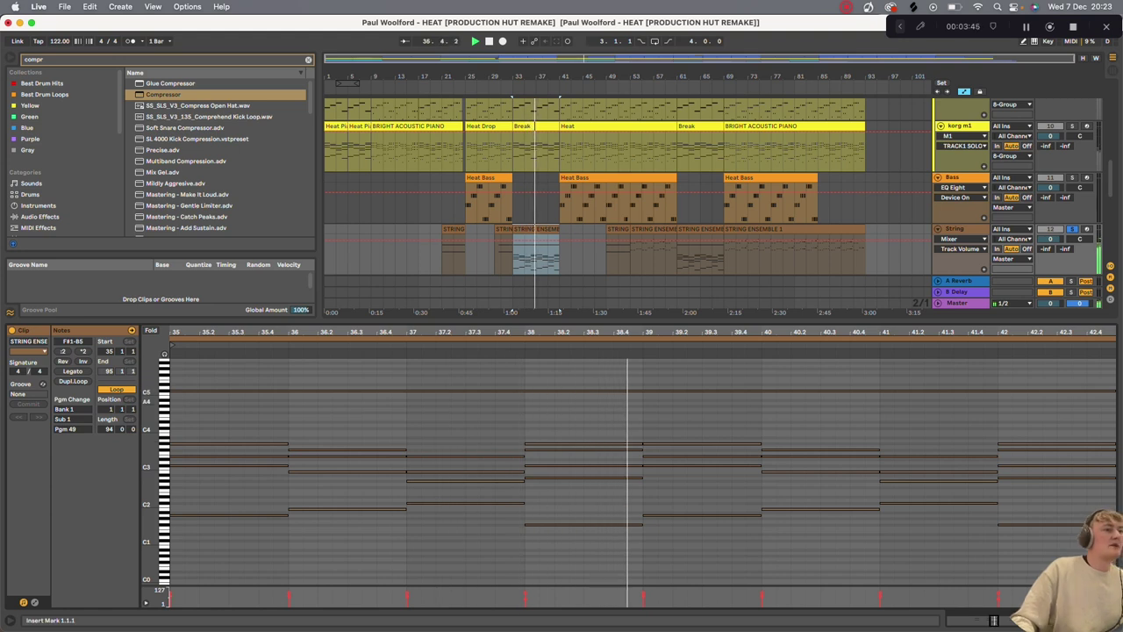
# Open the String track's M1 plug-in, browse the Strings category of its combi sounds and close the window
pyautogui.hotkey('shift', 'Tab')
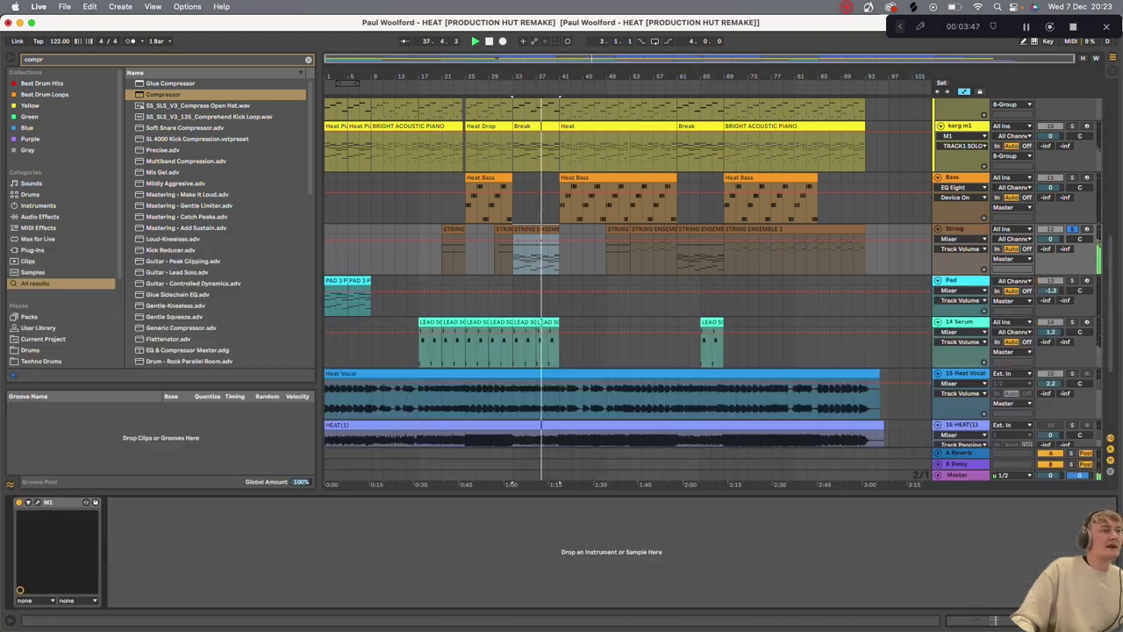
pyautogui.click(37, 502)
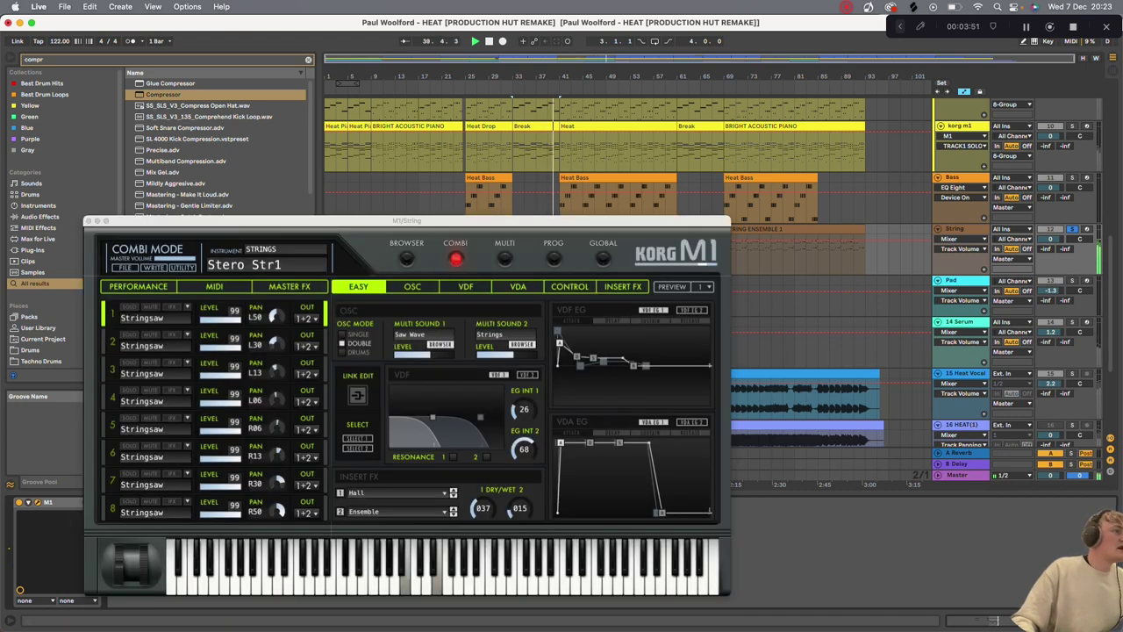
pyautogui.click(406, 258)
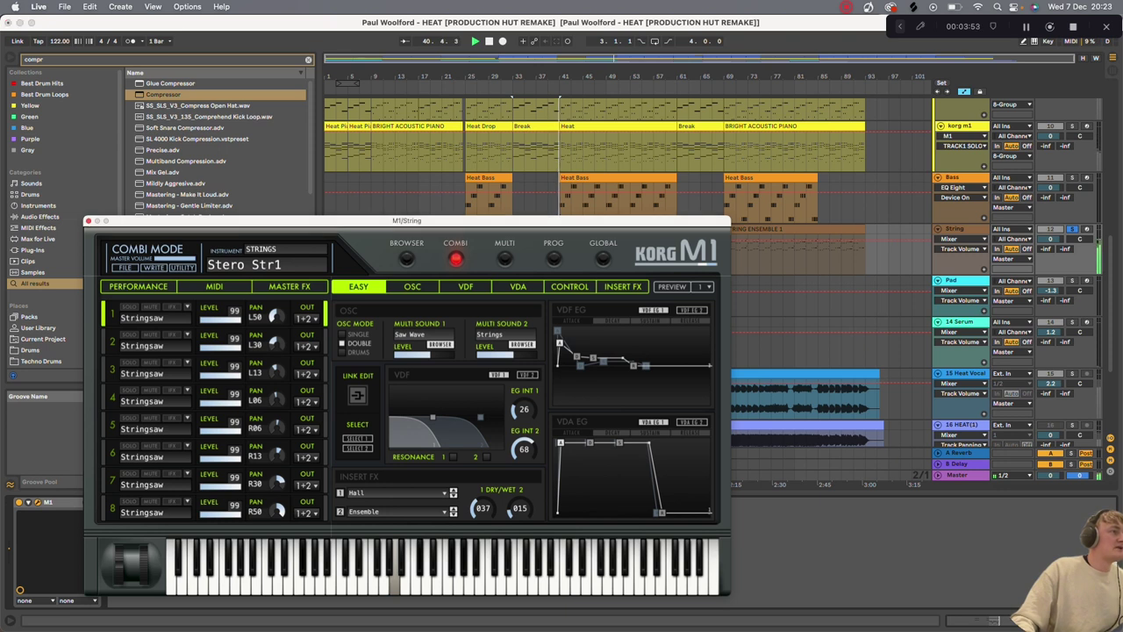
pyautogui.click(332, 366)
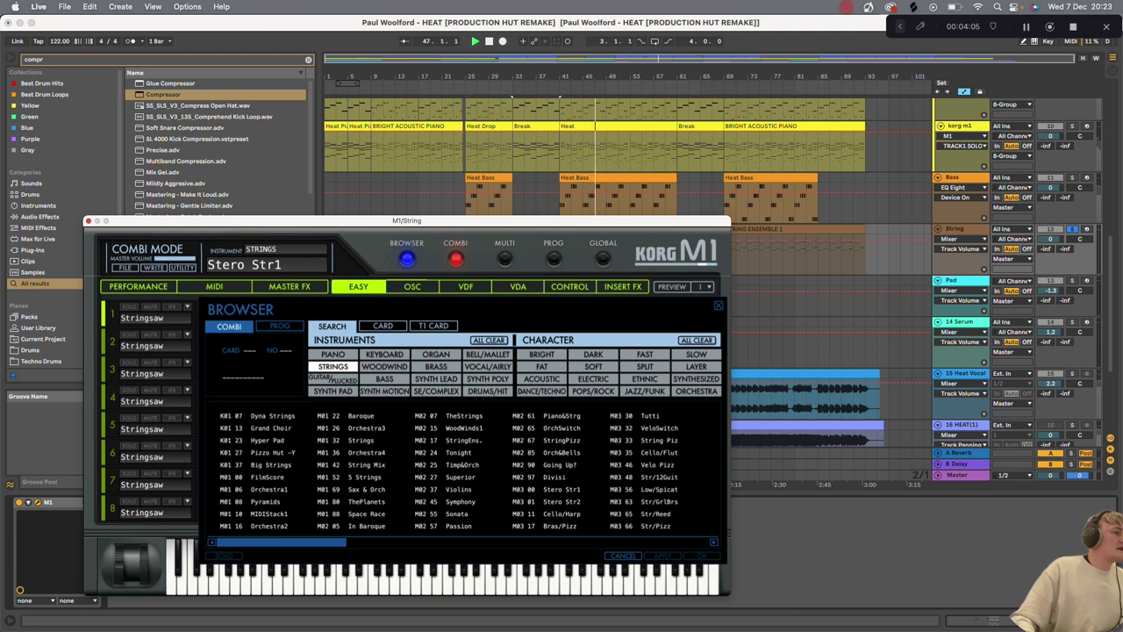
pyautogui.hscroll(5, 465, 469)
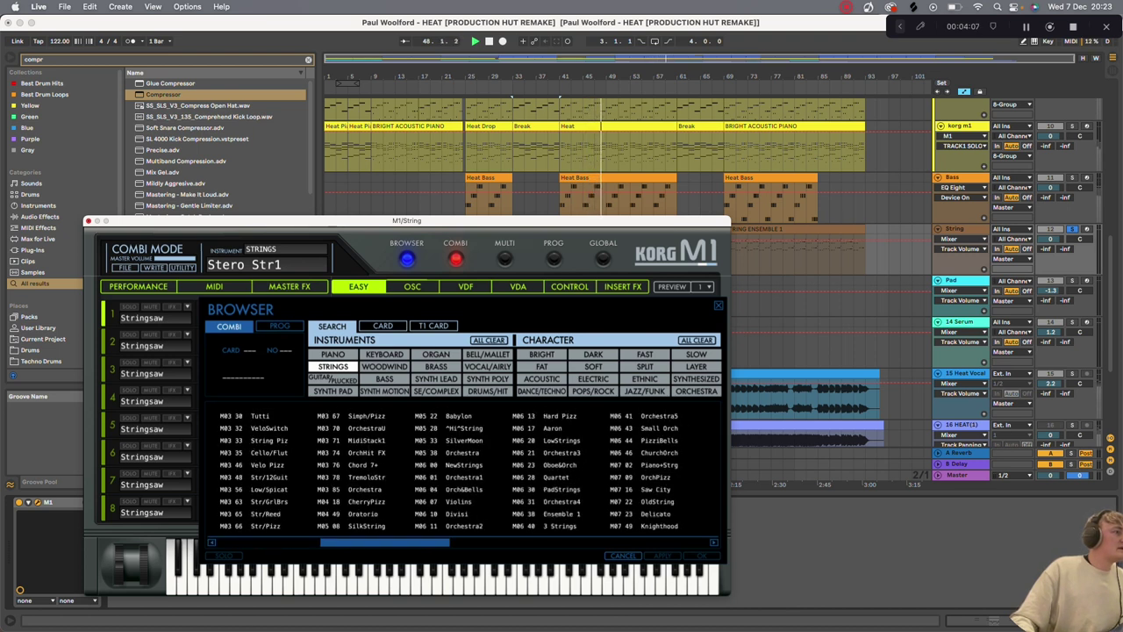
pyautogui.click(89, 220)
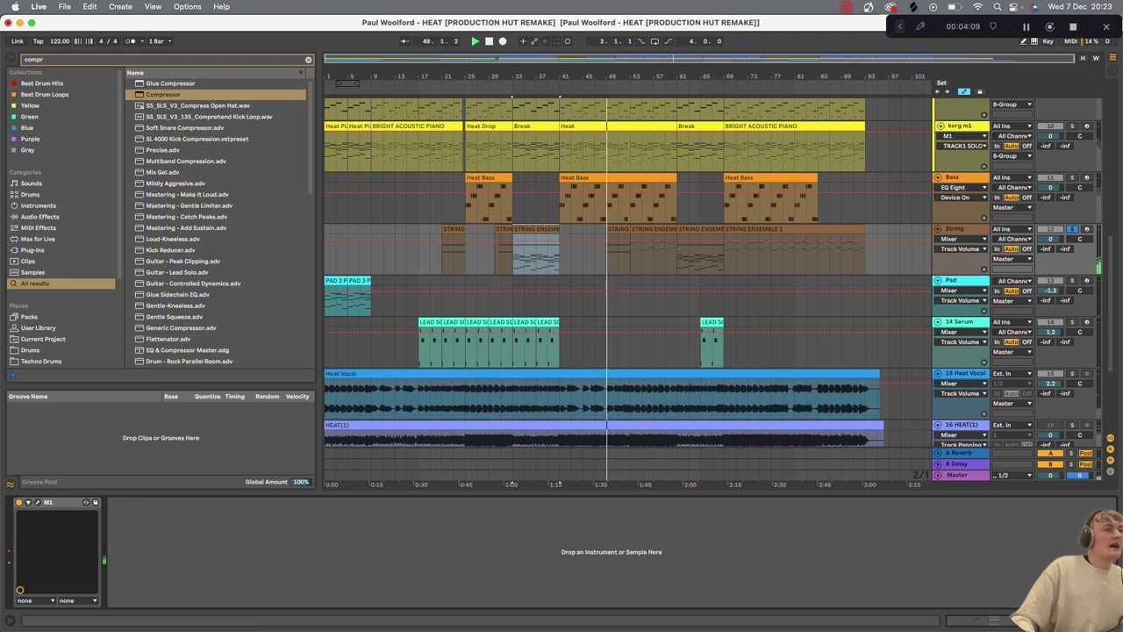
# Show the Pad track's devices and restart playback from the beginning of the arrangement
pyautogui.scroll(-1, 628, 290)
pyautogui.click(960, 276)
pyautogui.press('space')
pyautogui.press('Home')
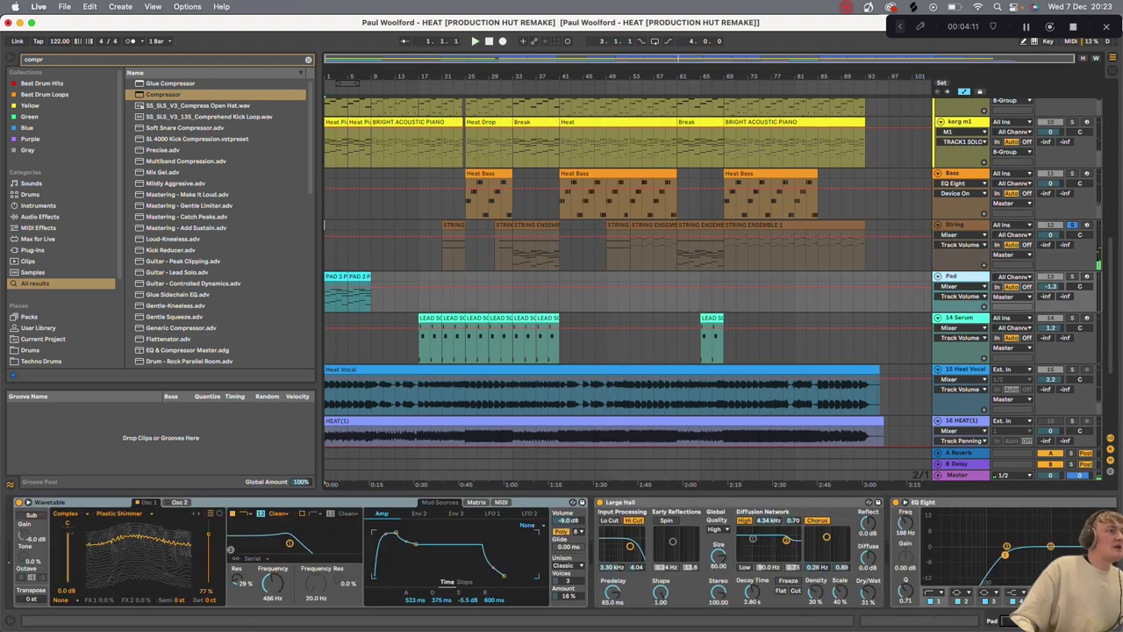
pyautogui.press('space')
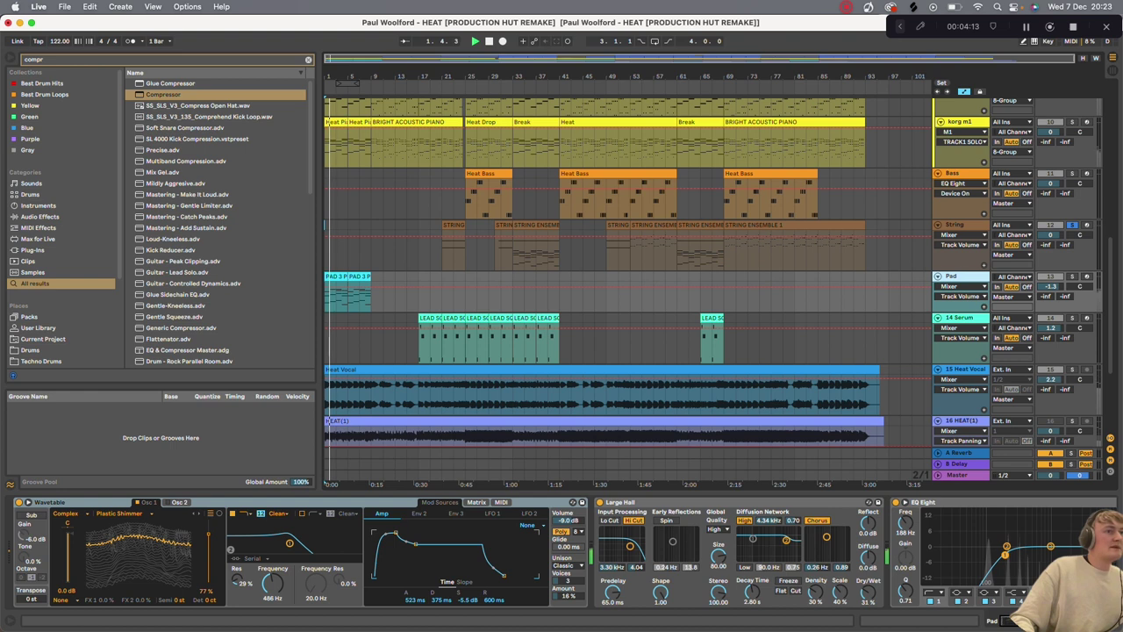
# Solo the Pad track and open its second clip at bar 5 to examine the chord notes
pyautogui.click(359, 276)
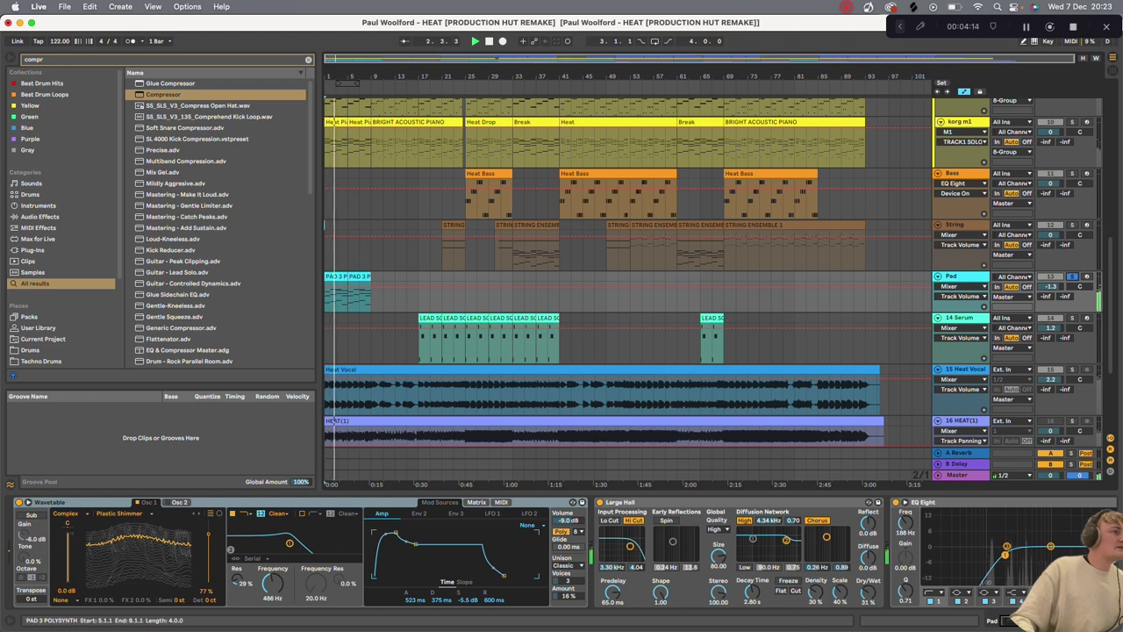
pyautogui.doubleClick(358, 276)
pyautogui.scroll(3, 612, 429)
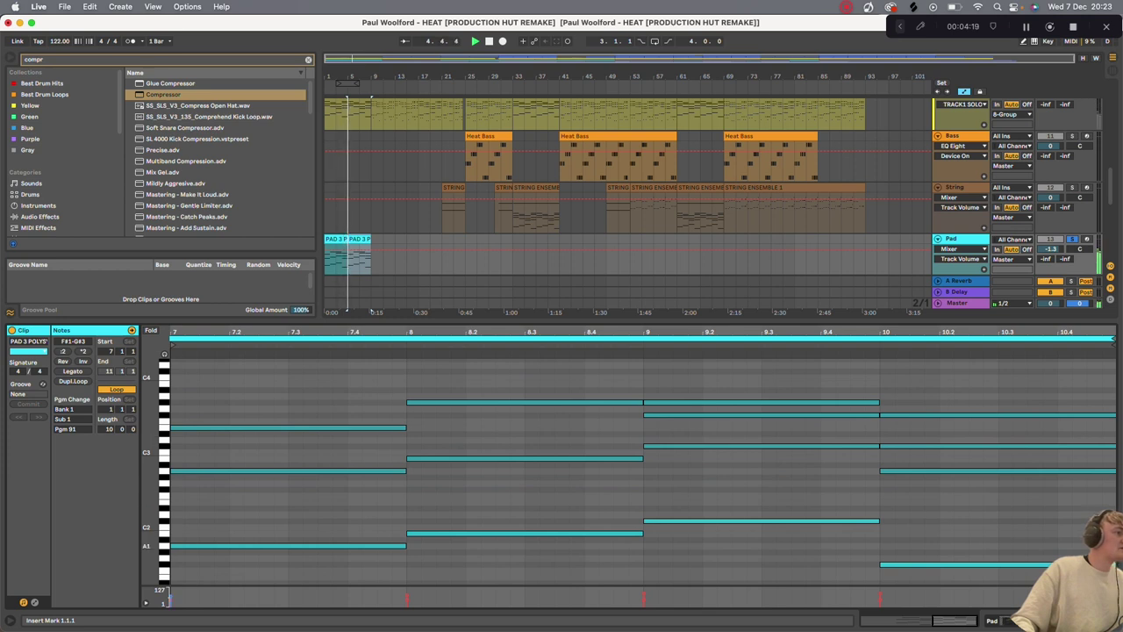
# Select the Pad clip's lowest notes at bars 7 and 8, play the chords and close the note editor
pyautogui.click(217, 547)
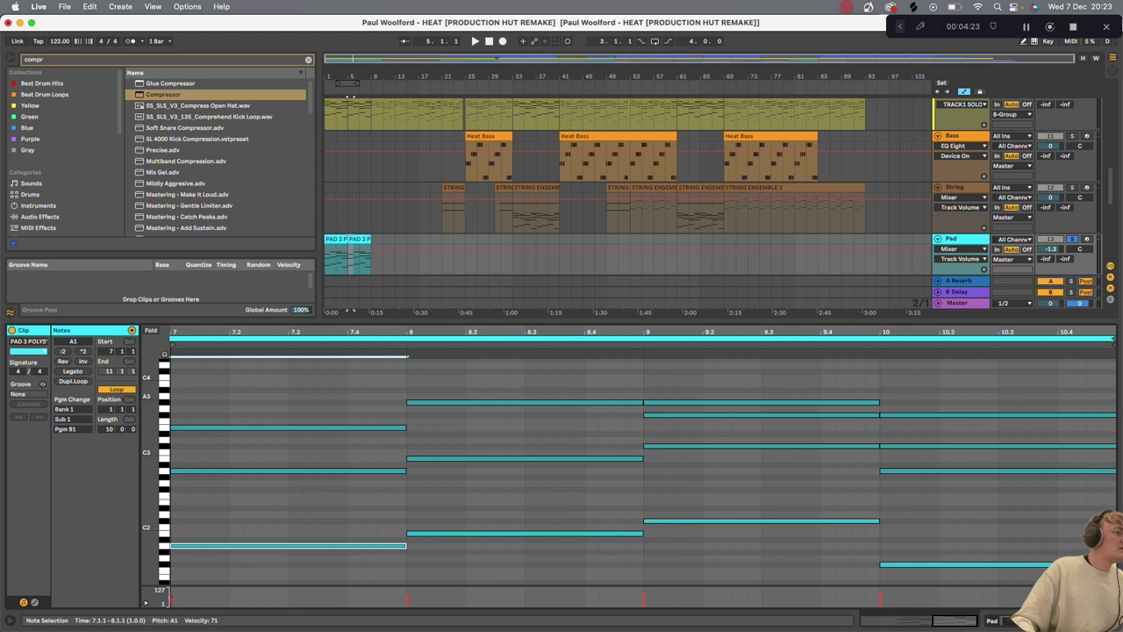
pyautogui.hscroll(-3, 643, 465)
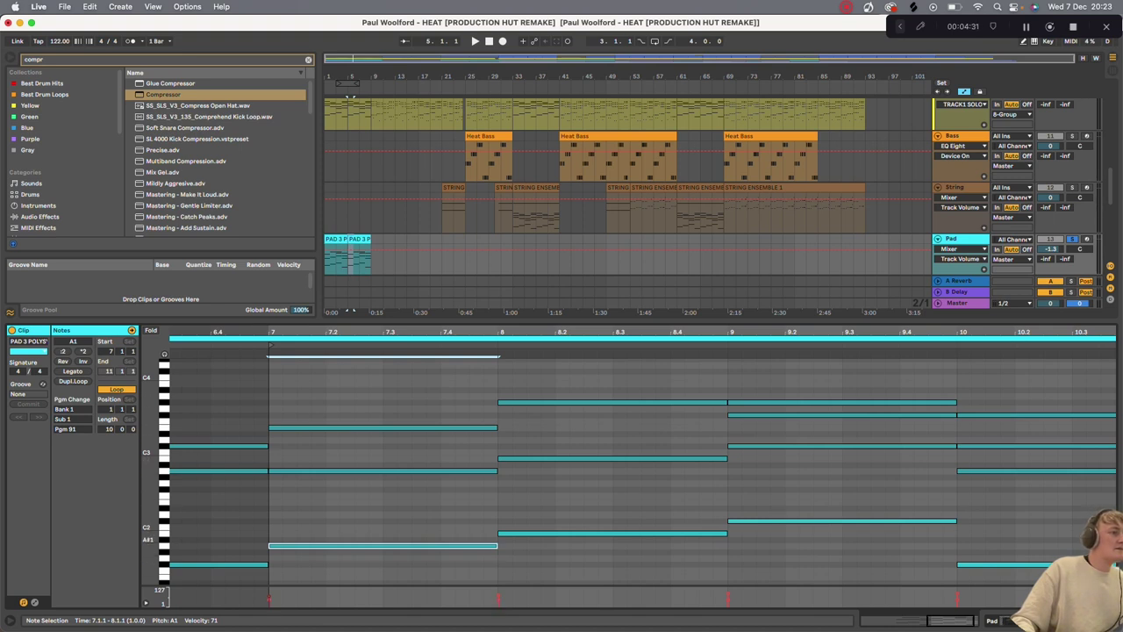
pyautogui.click(612, 533)
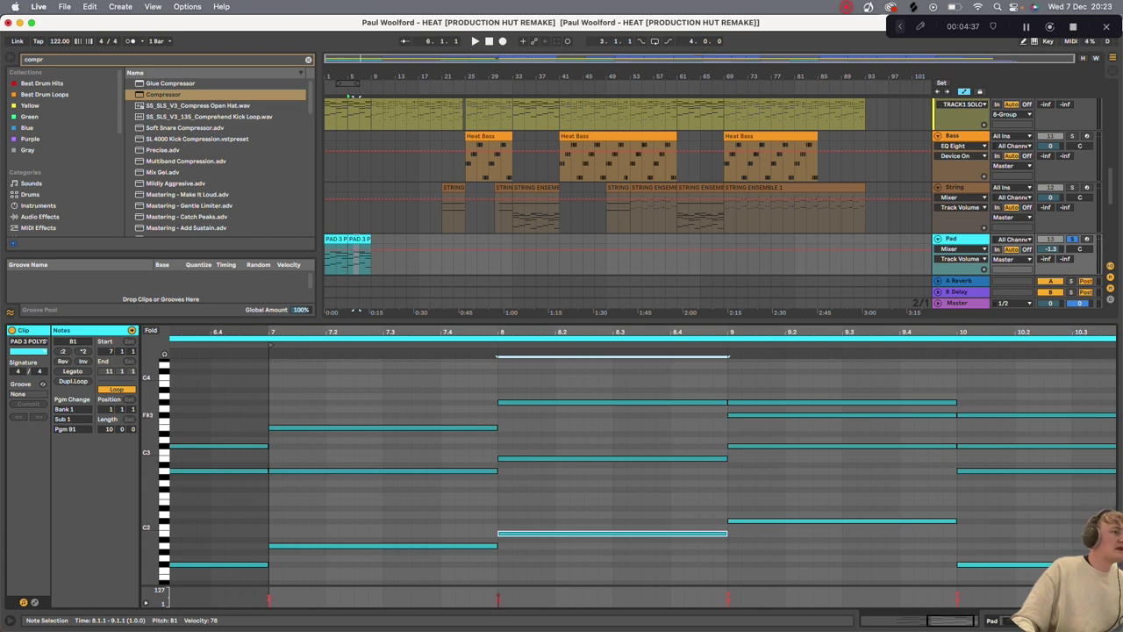
pyautogui.press('space')
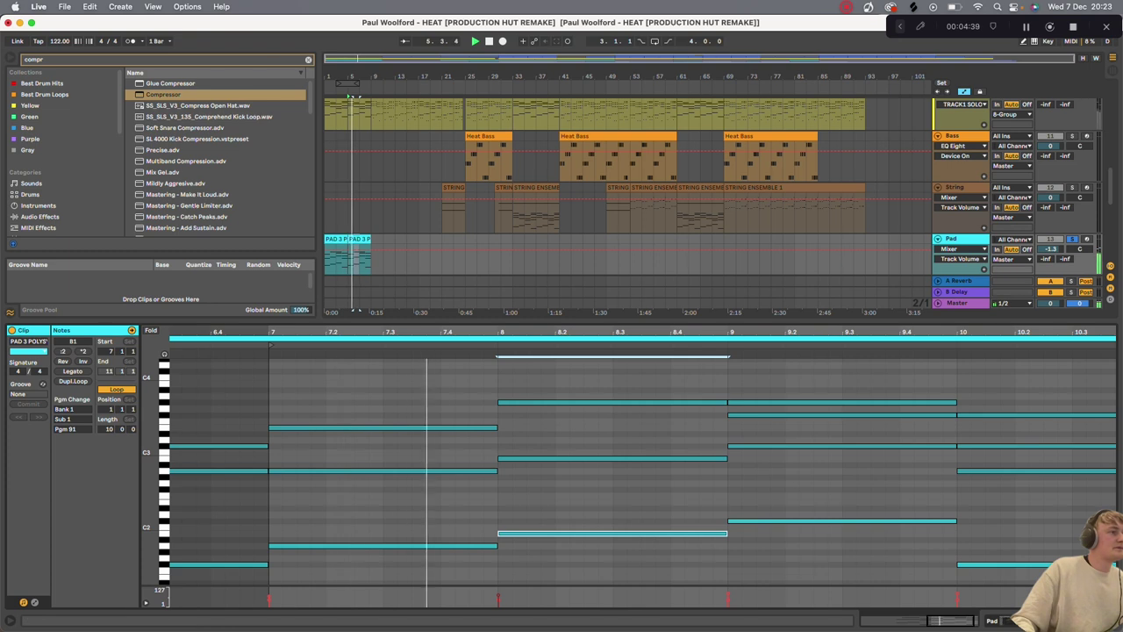
pyautogui.press('super+alt+l')
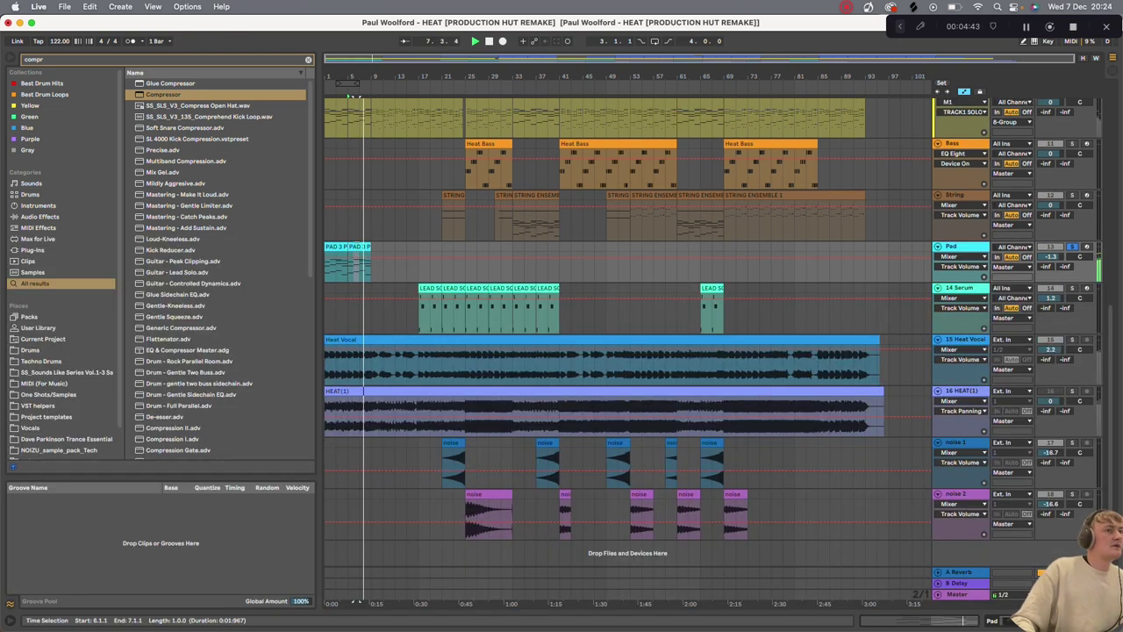
# Stop playback, solo the 14 Serum track and play its lead from bar 17
pyautogui.press('space')
pyautogui.click(417, 298)
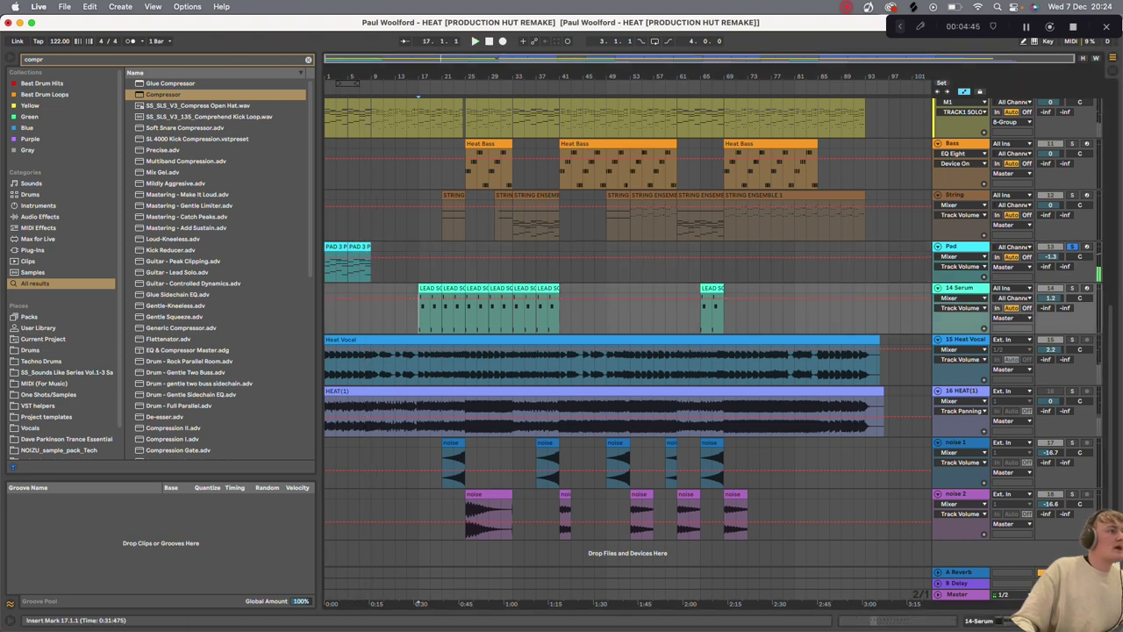
pyautogui.press('space')
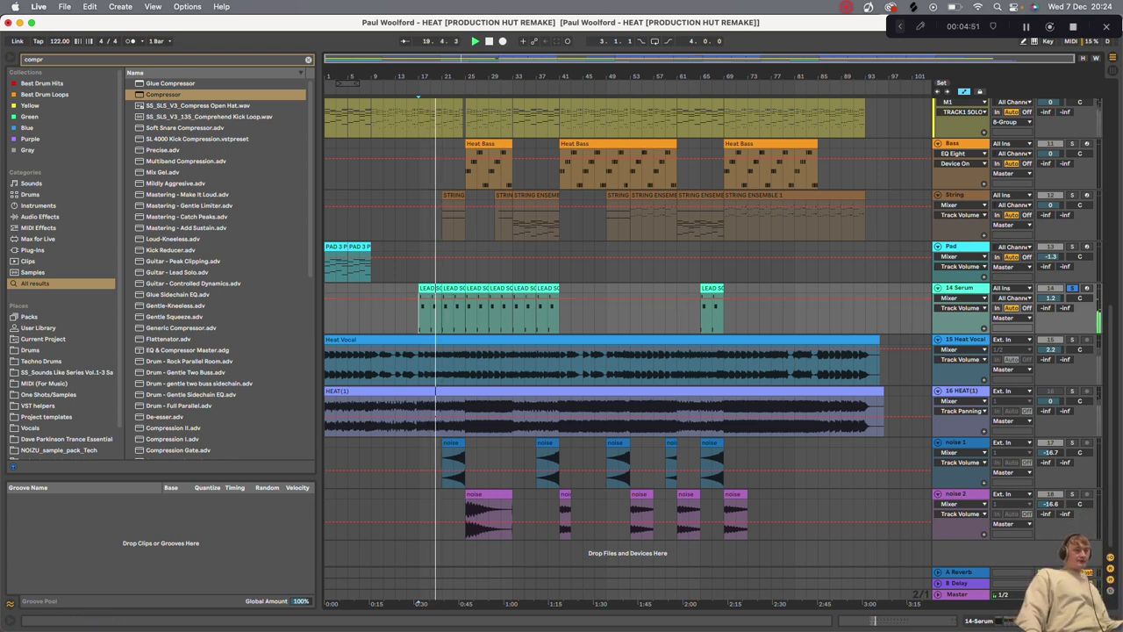
# Show the Serum track's devices, open the Serum plug-in to examine the LEAD - HEAT patch's oscillator and envelope settings, and close its window
pyautogui.doubleClick(960, 288)
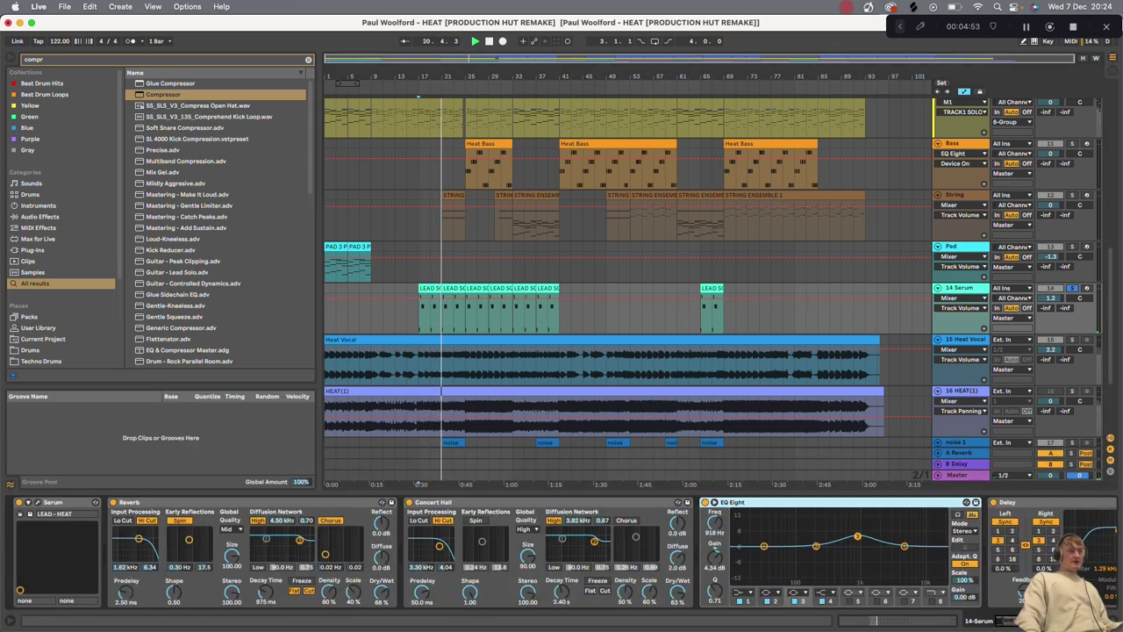
pyautogui.click(40, 502)
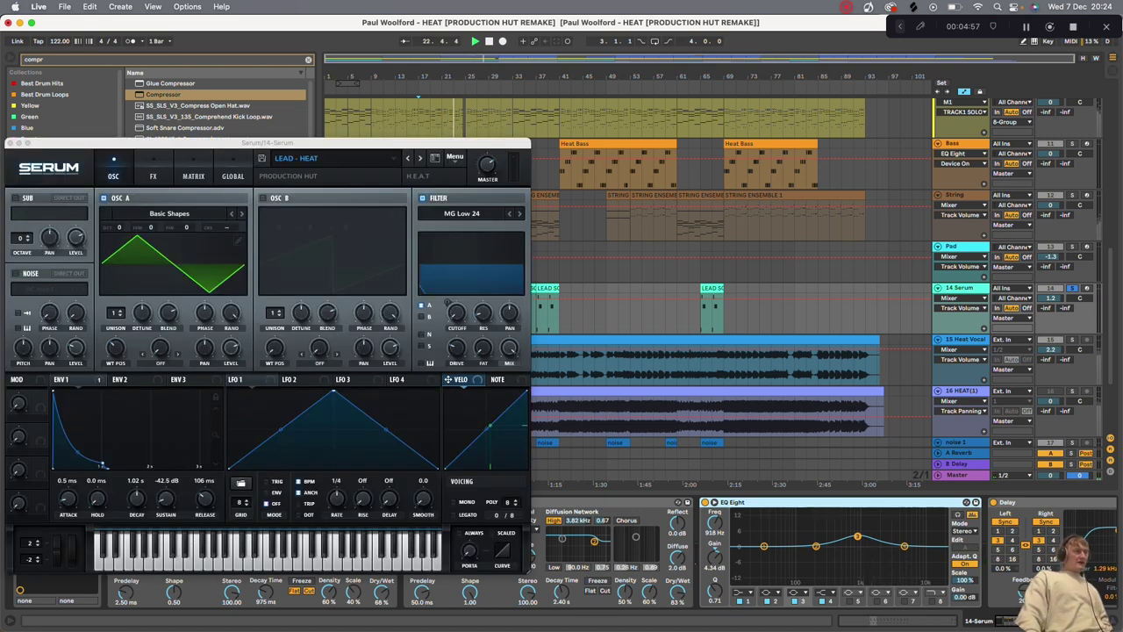
pyautogui.click(76, 379)
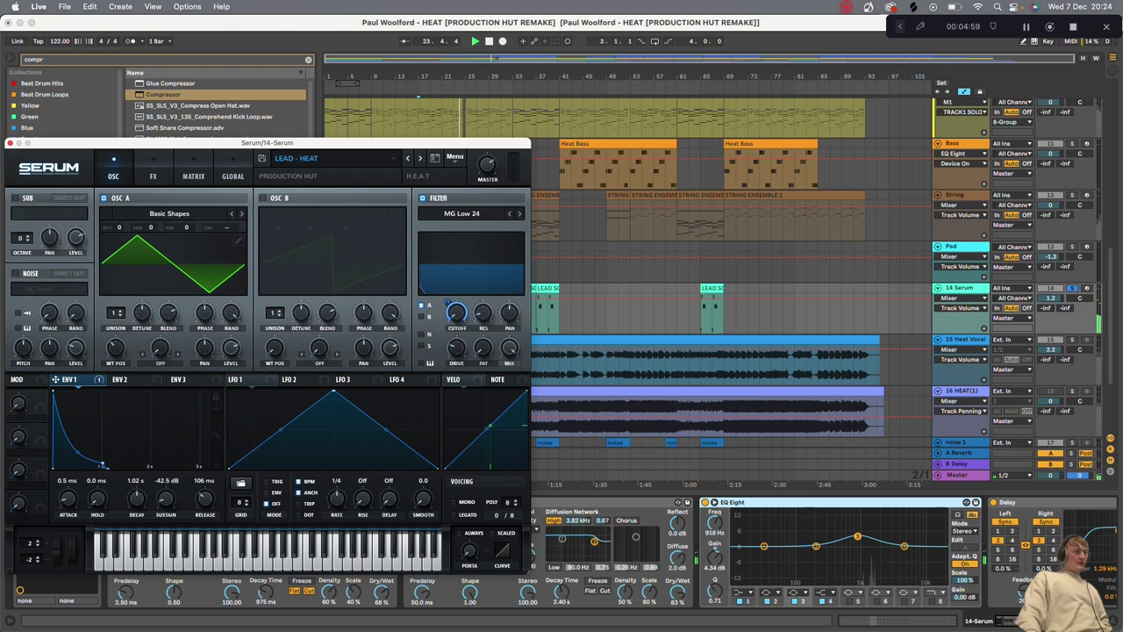
pyautogui.click(152, 172)
pyautogui.click(113, 172)
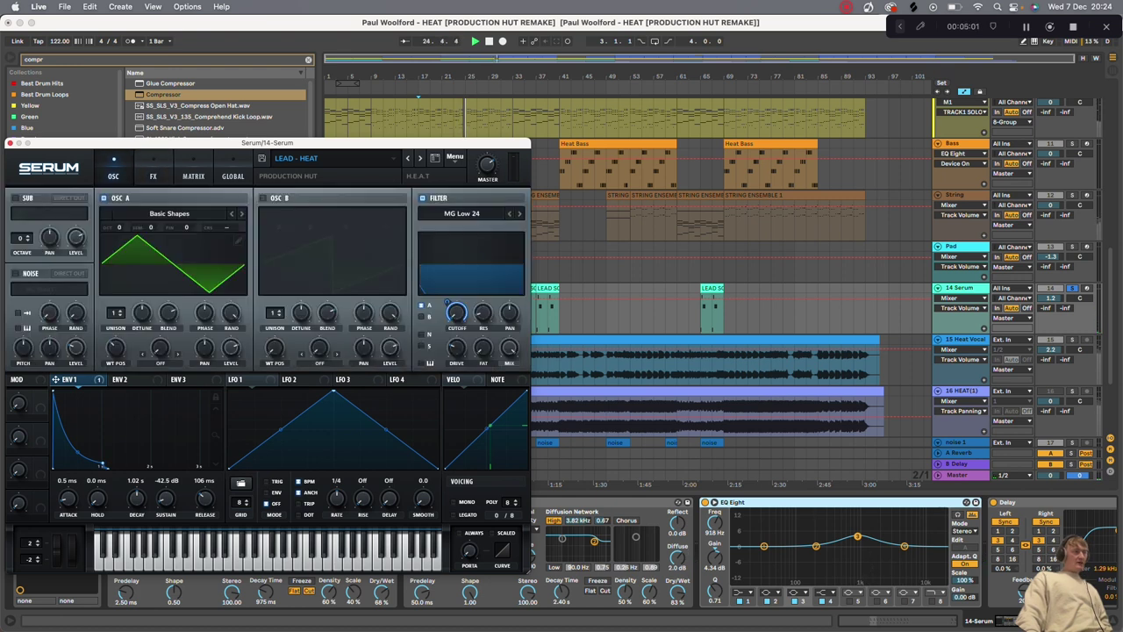
pyautogui.click(10, 143)
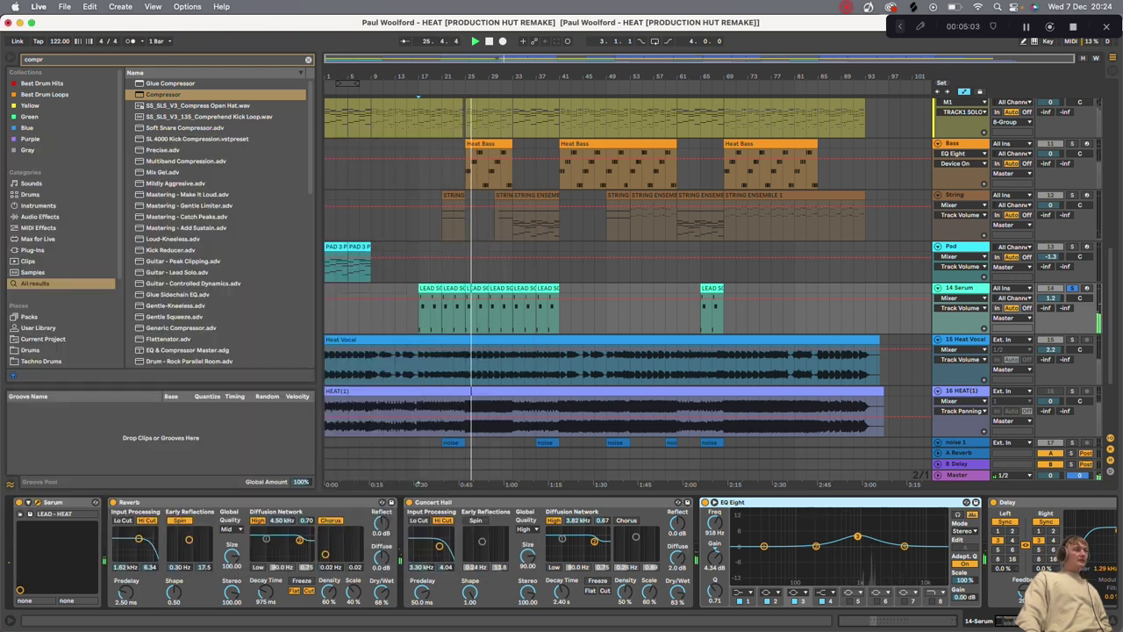
# Switch the lead's Reverb and Concert Hall effects off and back on to compare the sound without them
pyautogui.click(113, 502)
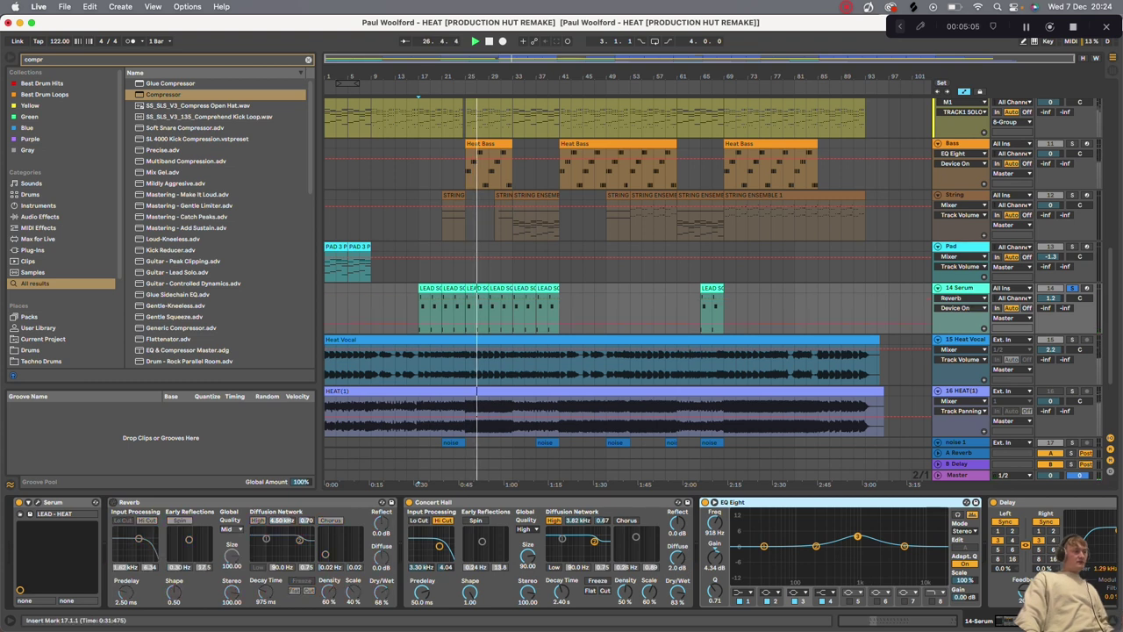
pyautogui.click(409, 502)
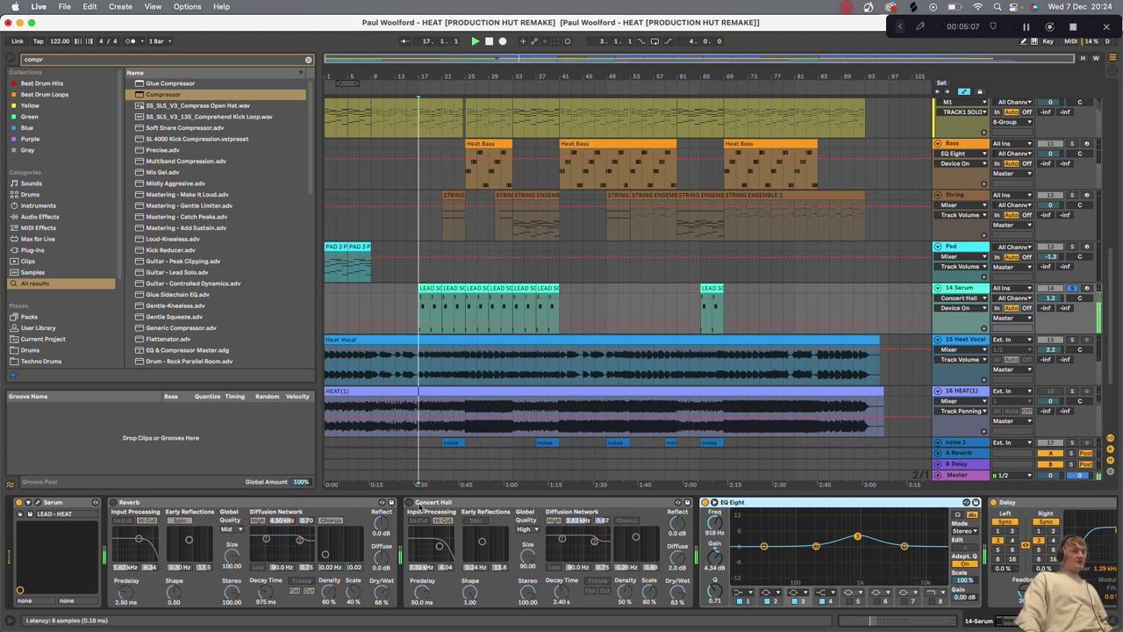
pyautogui.click(409, 502)
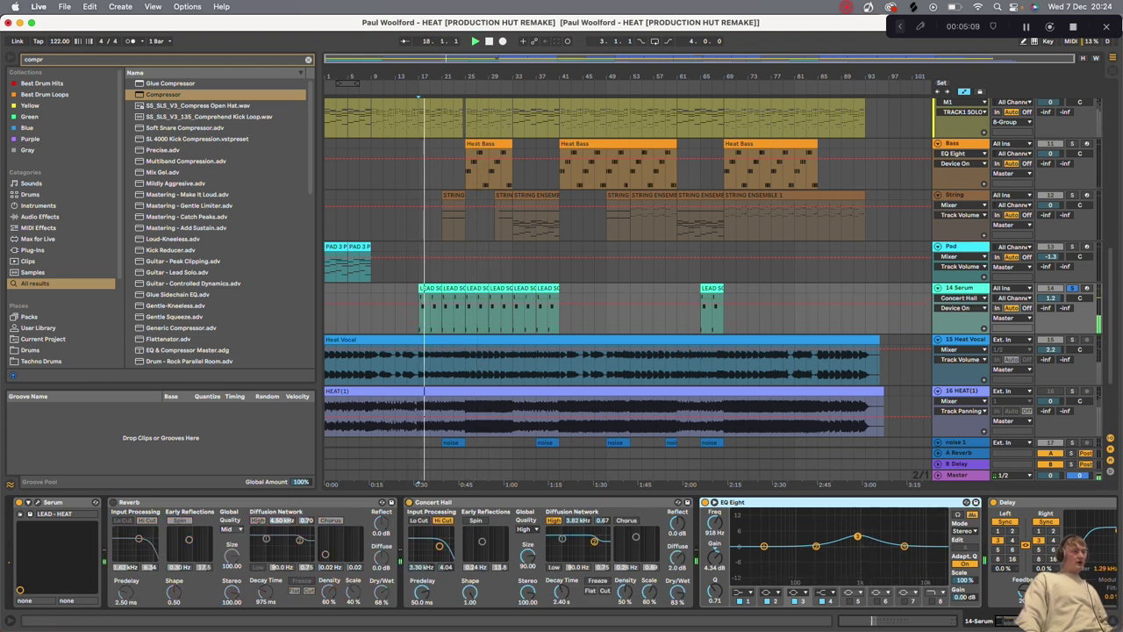
pyautogui.click(112, 502)
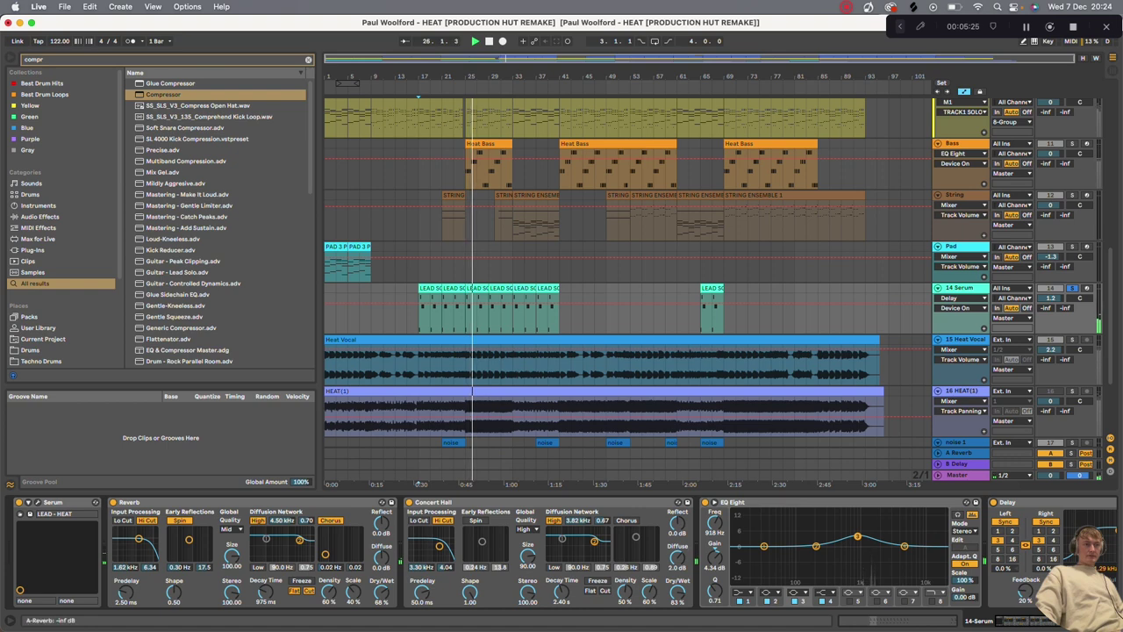
# Play the soloed Kick track from bar 31 and the soloed filter kick track from bar 19
pyautogui.scroll(15, 481, 351)
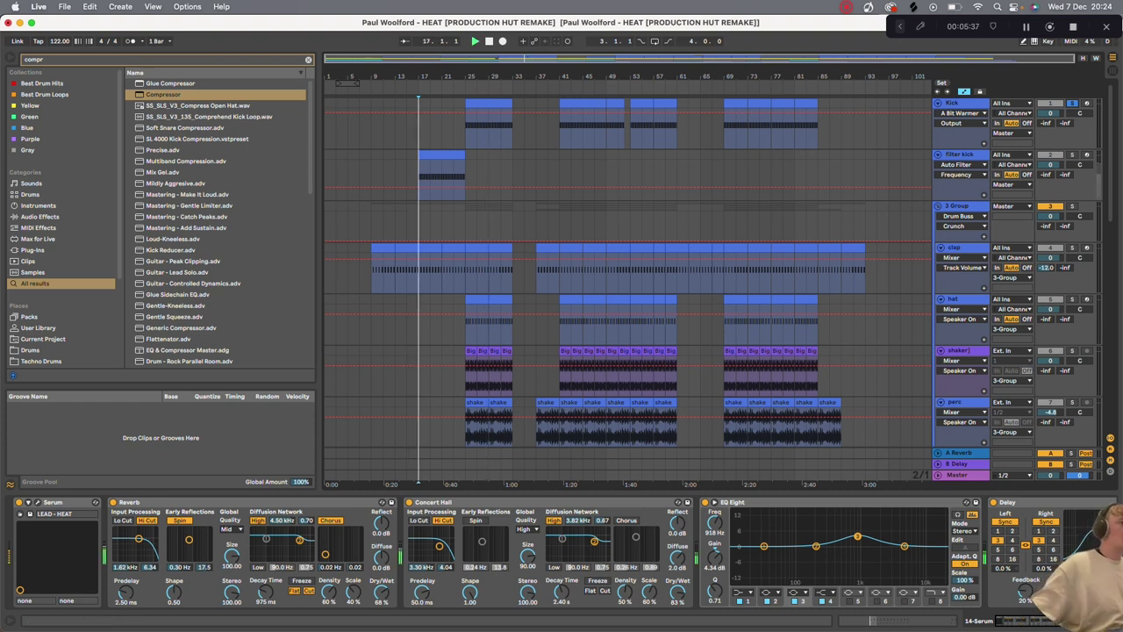
pyautogui.click(795, 143)
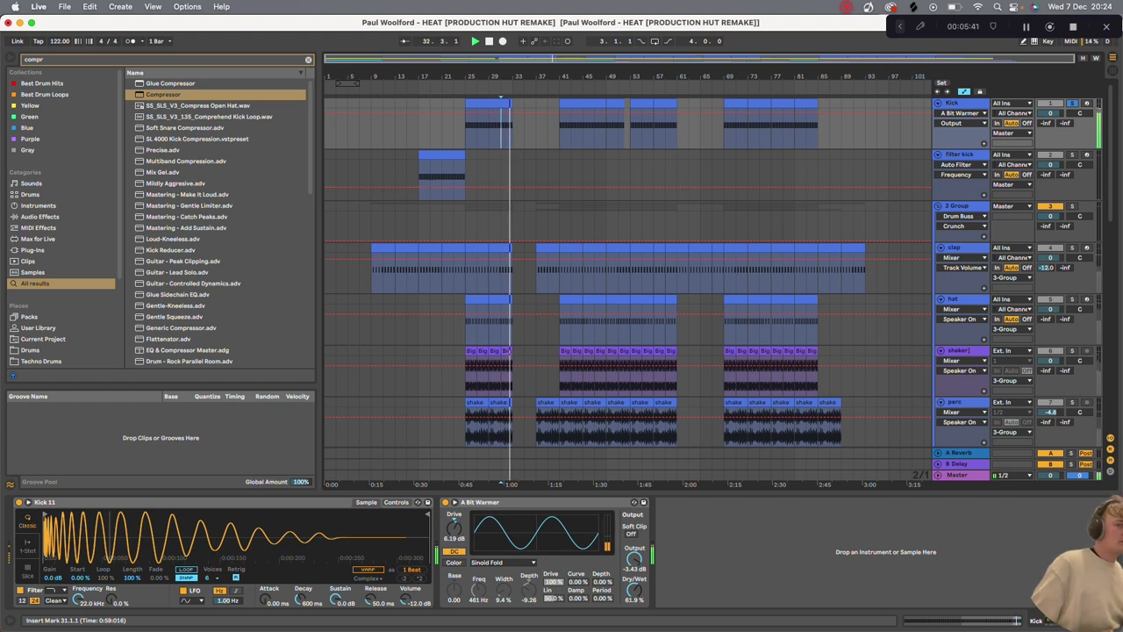
pyautogui.click(429, 180)
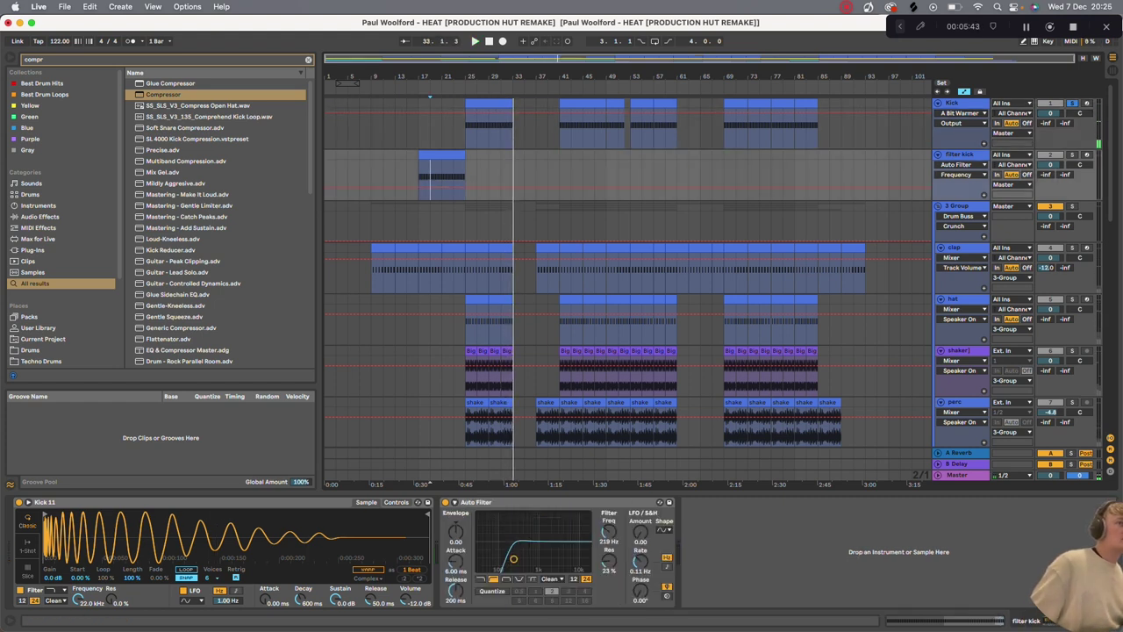
pyautogui.press('space')
pyautogui.press('space')
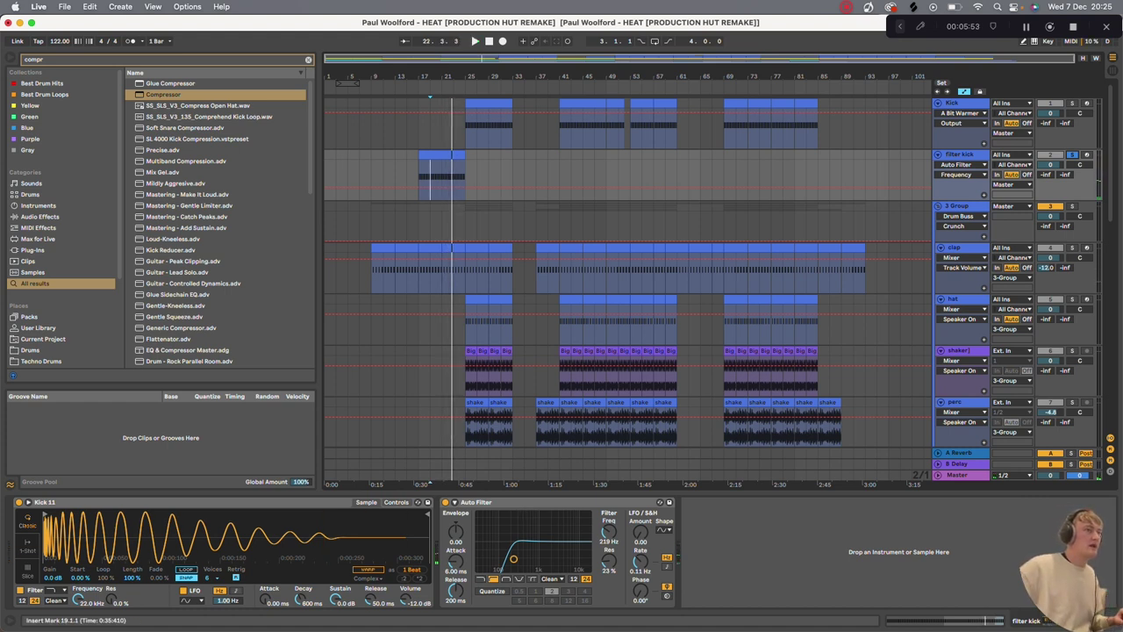
# Examine the A Bit Warmer device on the Kick track, solo that track and show the filter kick track's Auto Filter
pyautogui.click(956, 103)
pyautogui.click(544, 502)
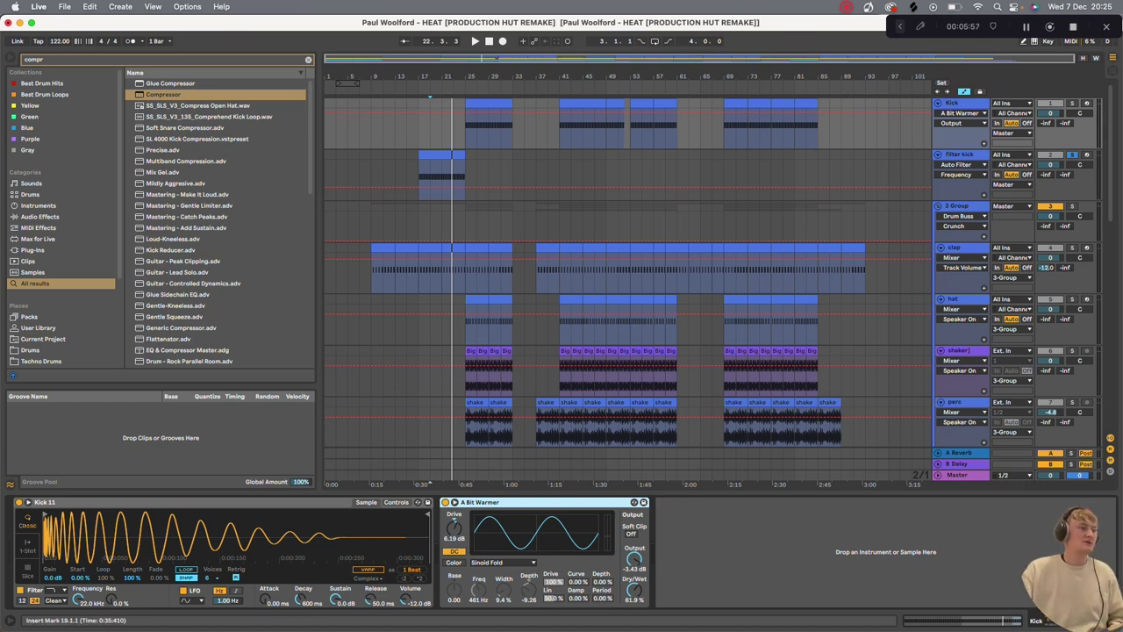
pyautogui.click(1071, 103)
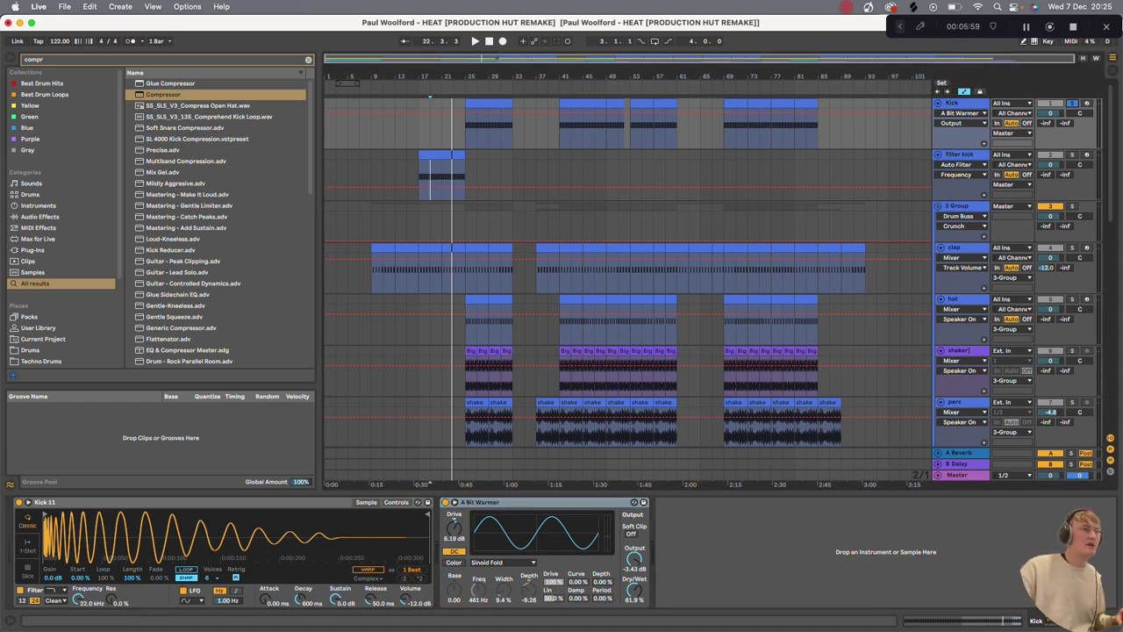
pyautogui.click(959, 207)
pyautogui.click(959, 155)
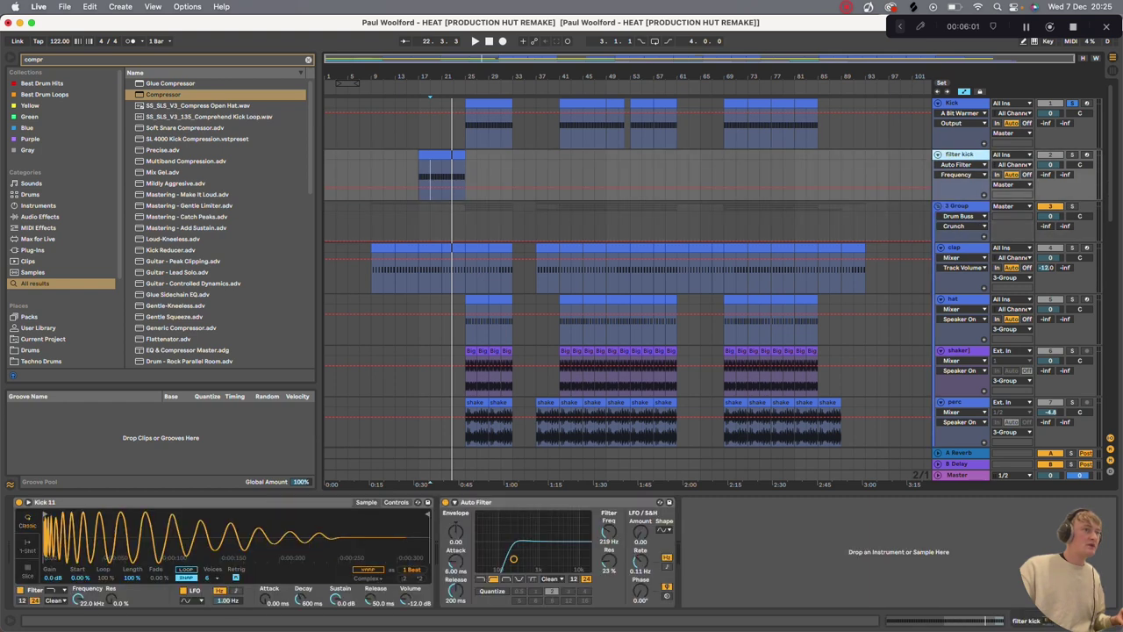
# Solo the 3 Group drum group and play it from bar 47
pyautogui.click(1071, 205)
pyautogui.click(958, 206)
pyautogui.click(594, 256)
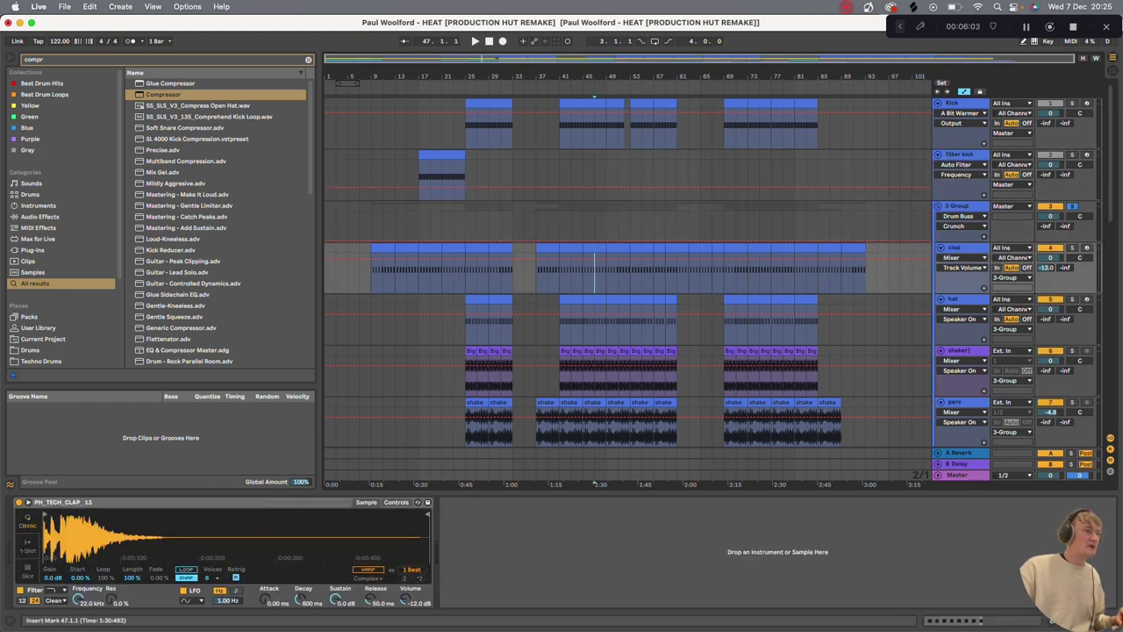
pyautogui.press('space')
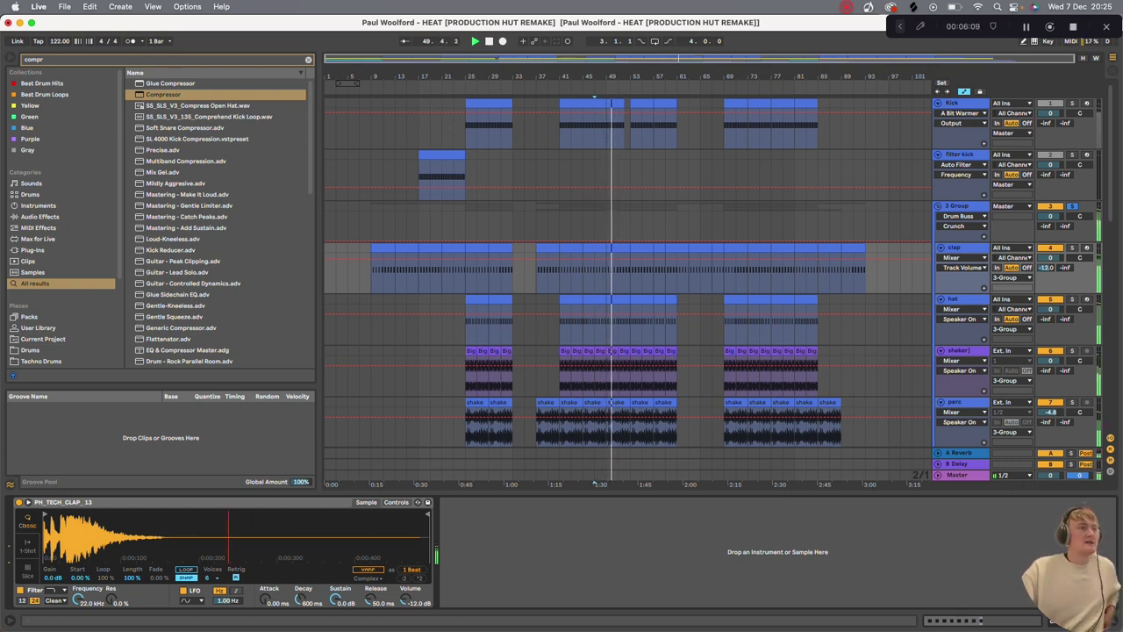
# Listen to the hat and perc tracks in solo, select the shaker track and return to soloing the whole drum group
pyautogui.click(962, 298)
pyautogui.press('s')
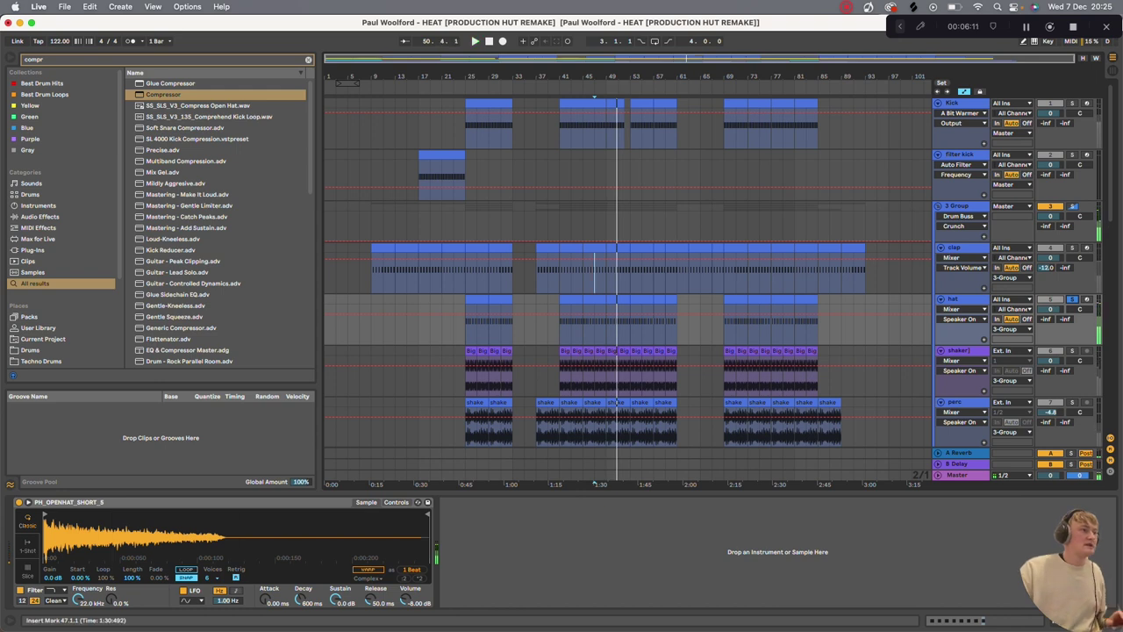
pyautogui.press('Down')
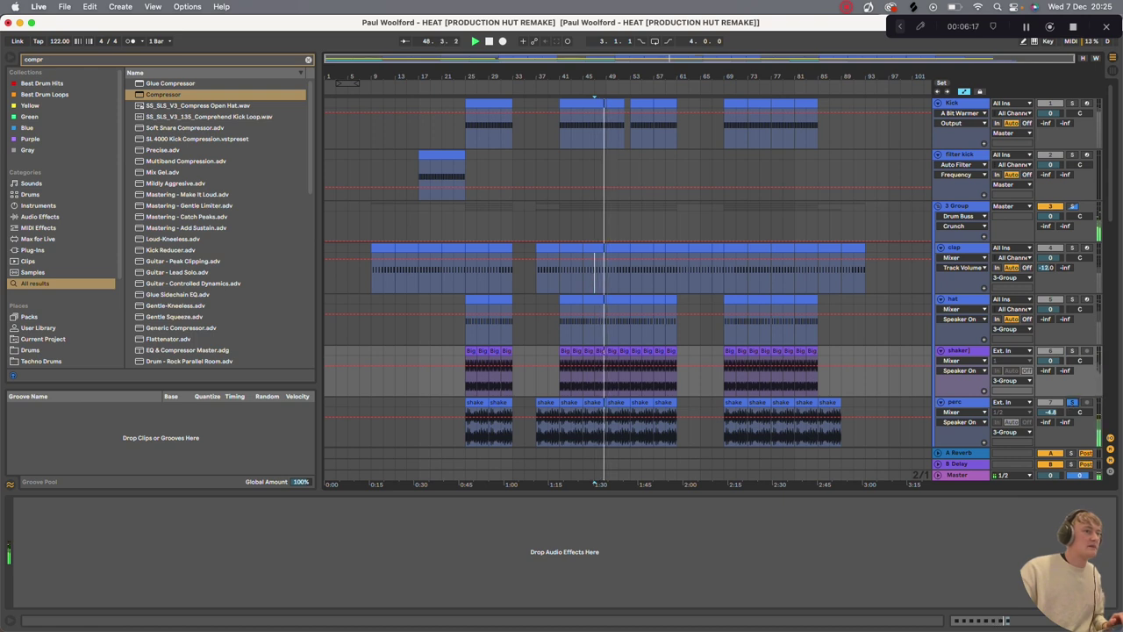
pyautogui.scroll(5, 614, 290)
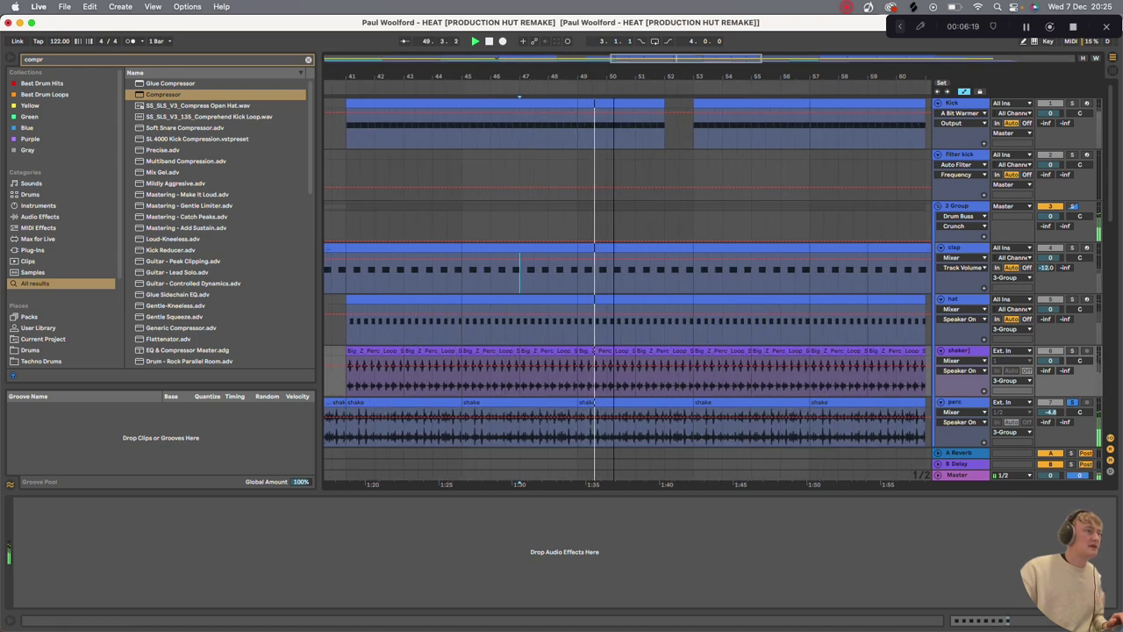
pyautogui.press('-')
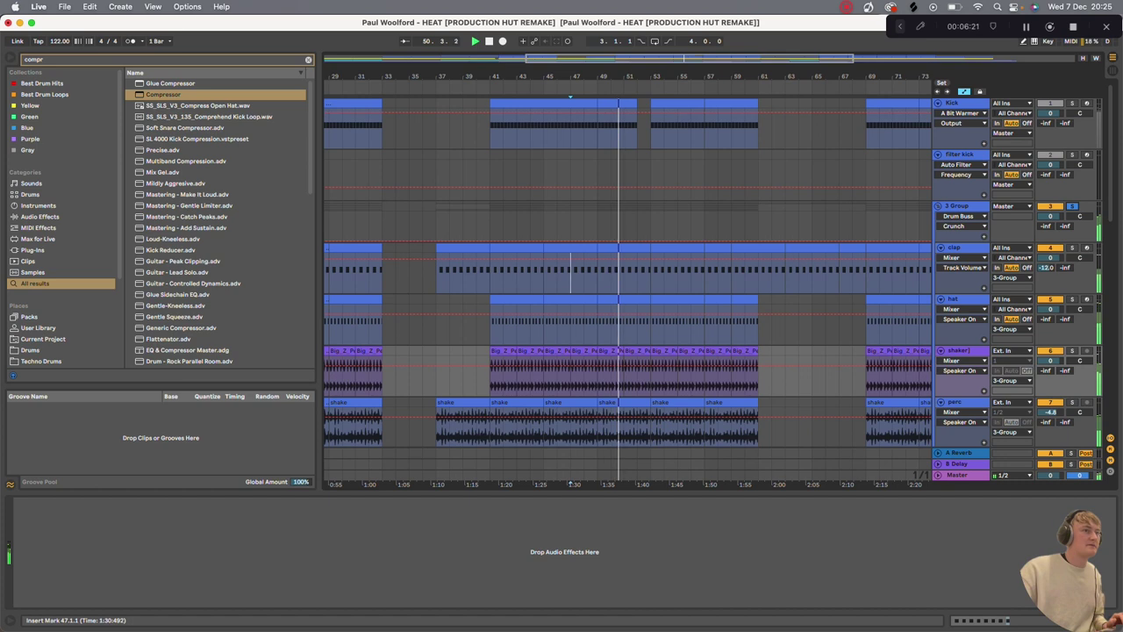
pyautogui.scroll(-5, 570, 272)
pyautogui.press('-')
pyautogui.press('-')
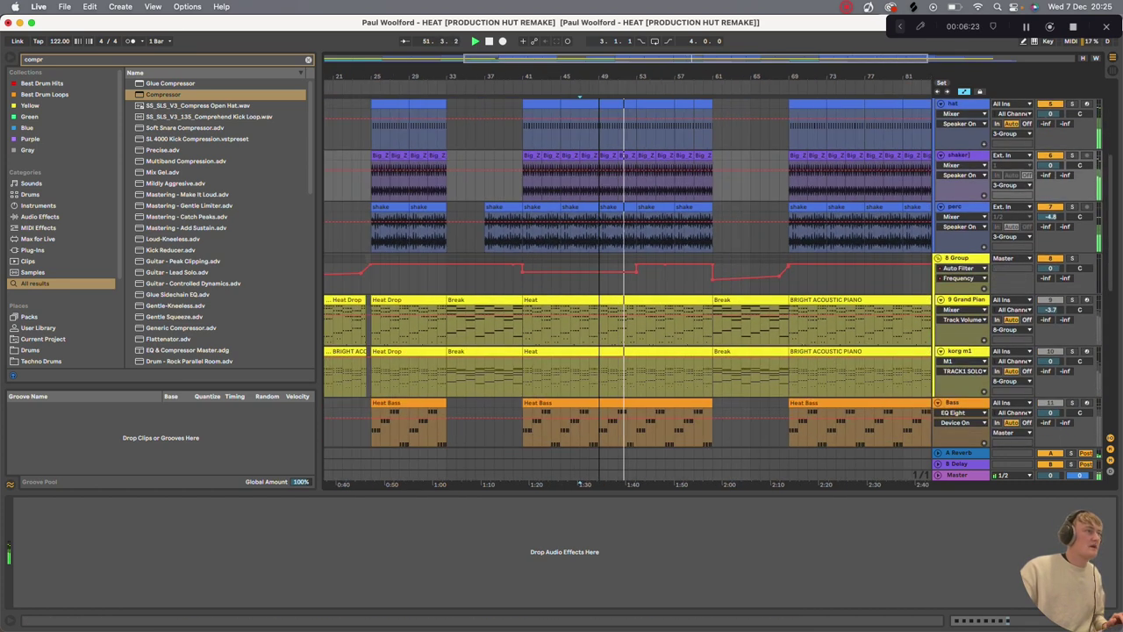
# Solo the noise 1 track, move the solo to the Heat Vocal track and play it from bar 47
pyautogui.scroll(-6, 676, 288)
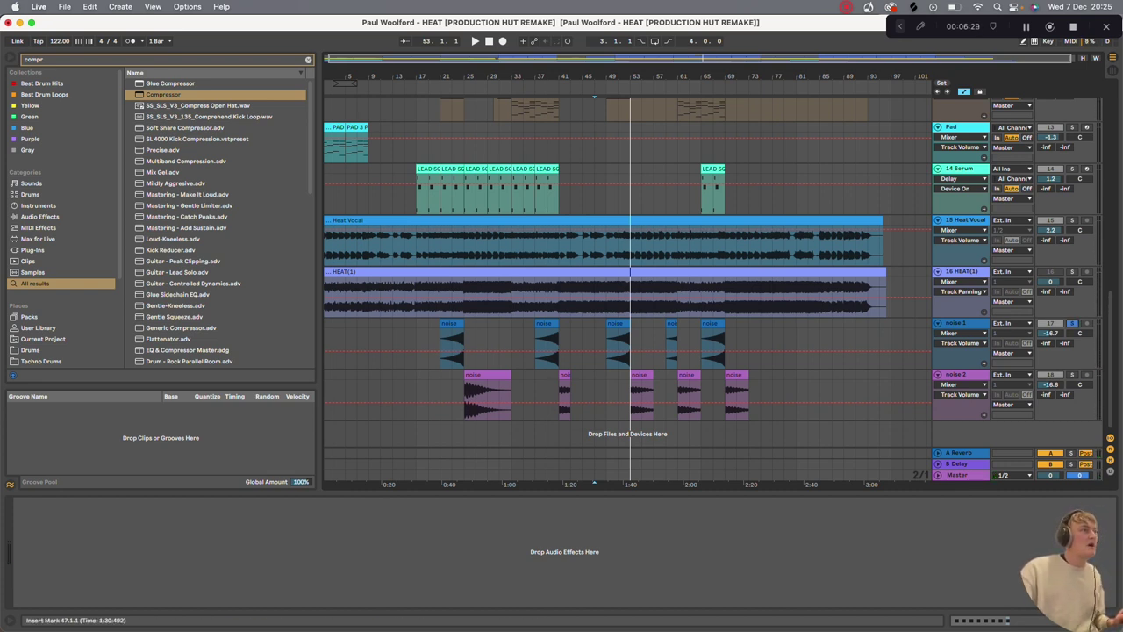
pyautogui.scroll(8, 631, 273)
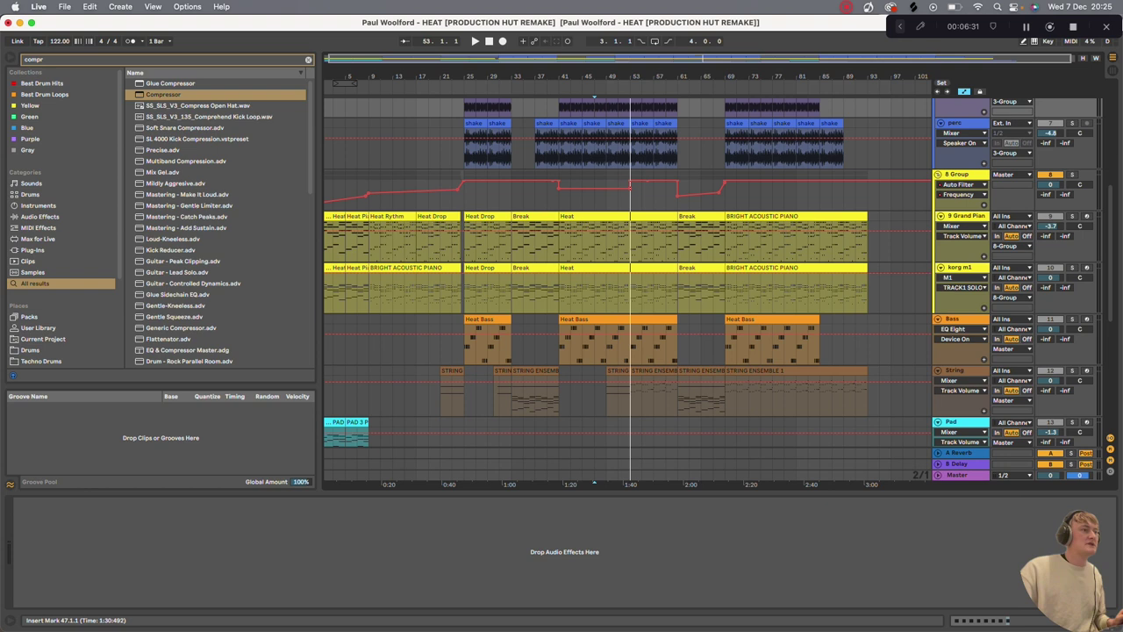
pyautogui.scroll(-5, 631, 273)
pyautogui.scroll(5, 631, 273)
pyautogui.scroll(-6, 631, 274)
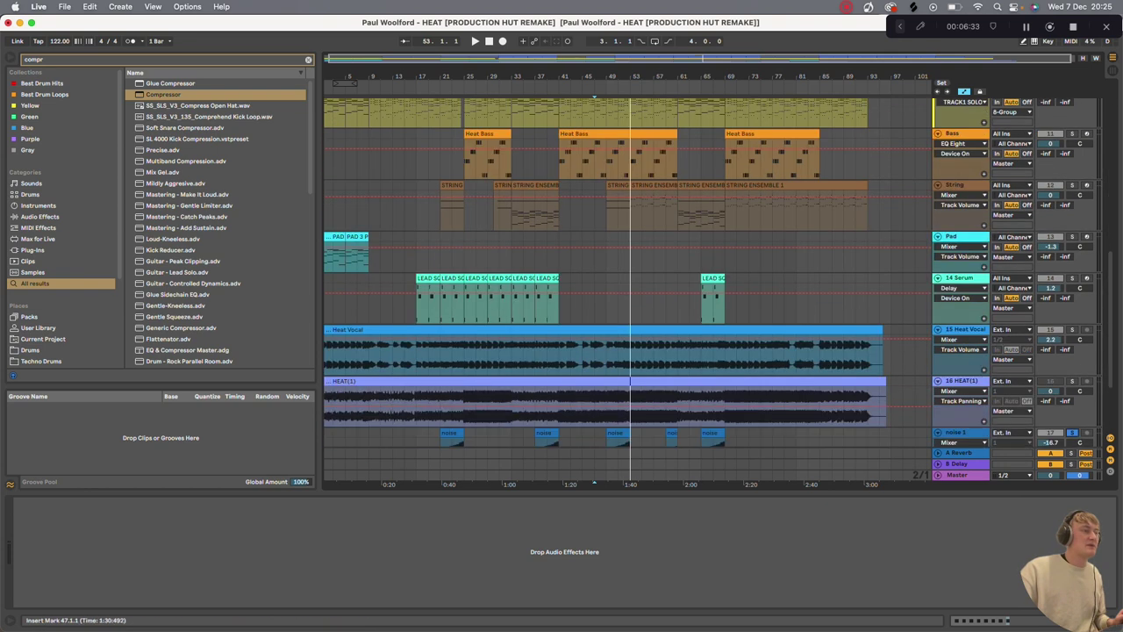
pyautogui.scroll(-3, 630, 274)
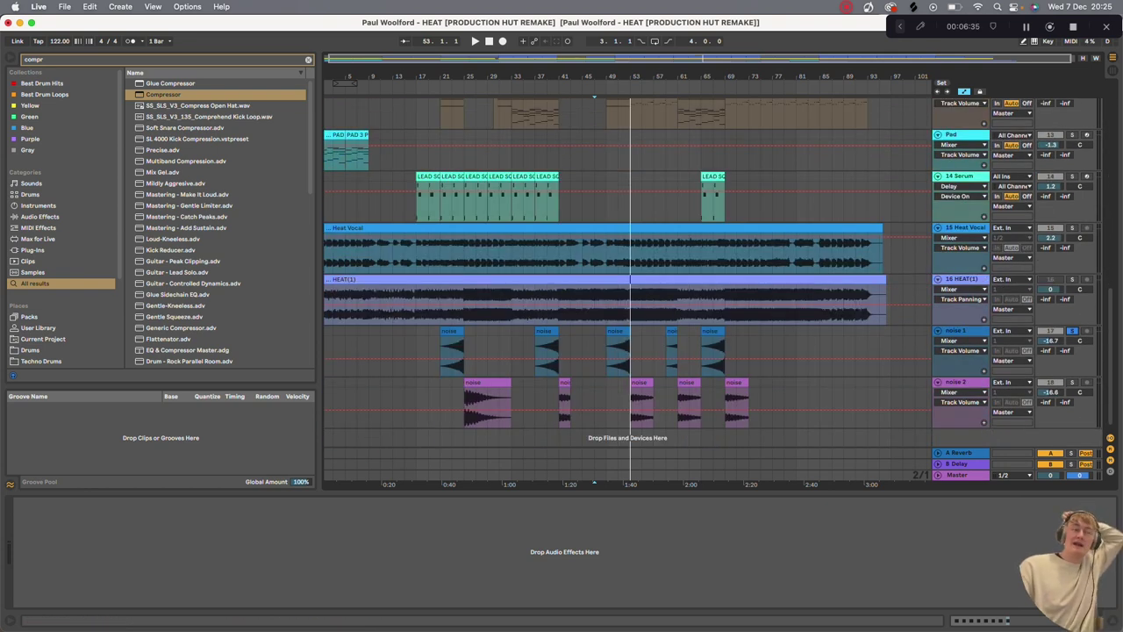
pyautogui.press('space')
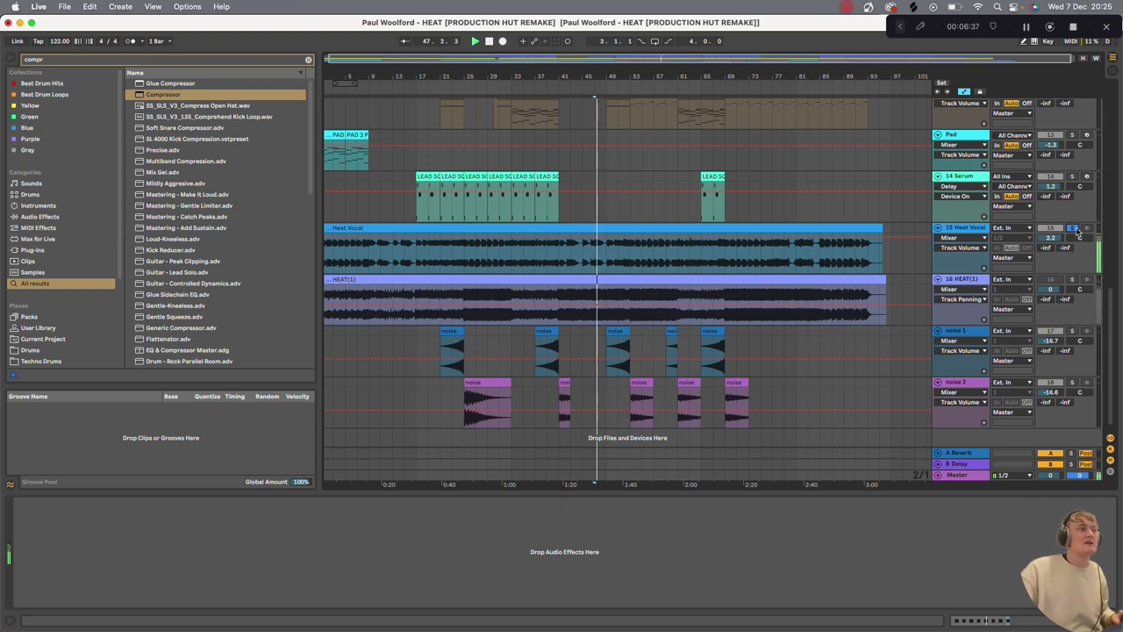
# Play the full mix from bar 49, stop it and select the Heat Vocal track from bar 1 to bar 97
pyautogui.click(606, 250)
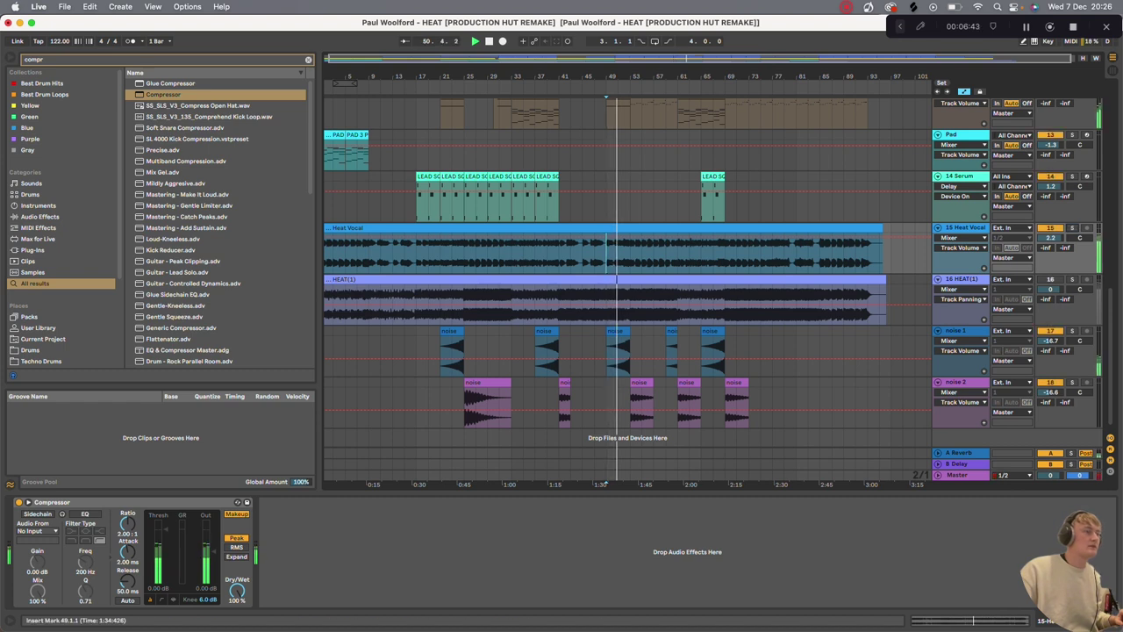
pyautogui.press('space')
pyautogui.moveTo(325, 253); pyautogui.dragTo(891, 253)
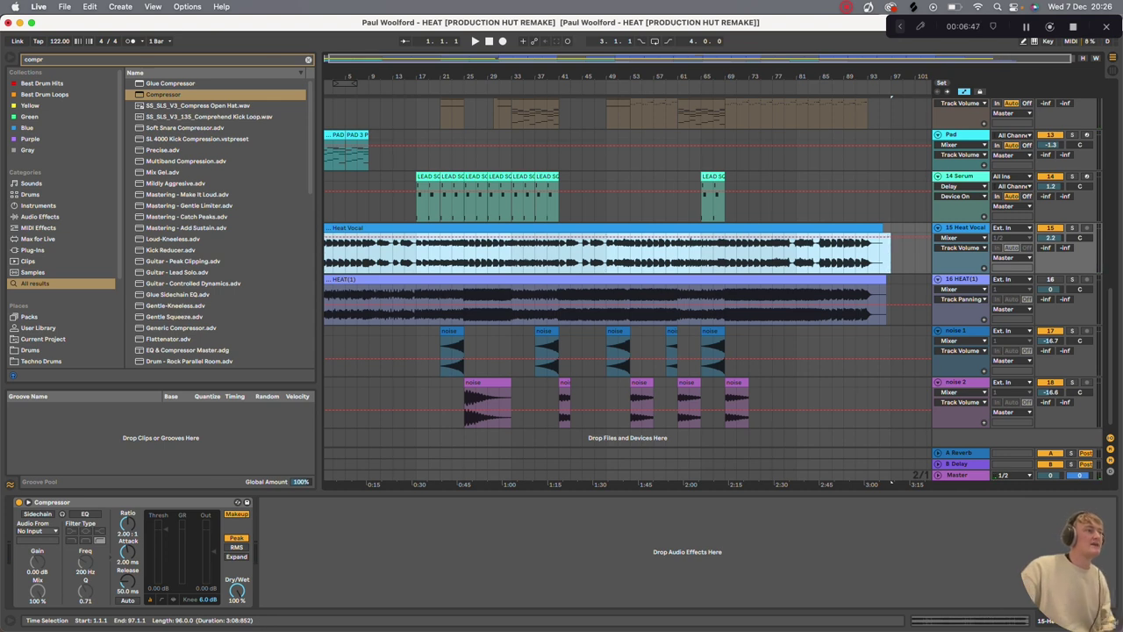
# Look over the arrangement from its first bar, going from the vocal and noise tracks back up to the piano group and perc track
pyautogui.scroll(3, 627, 263)
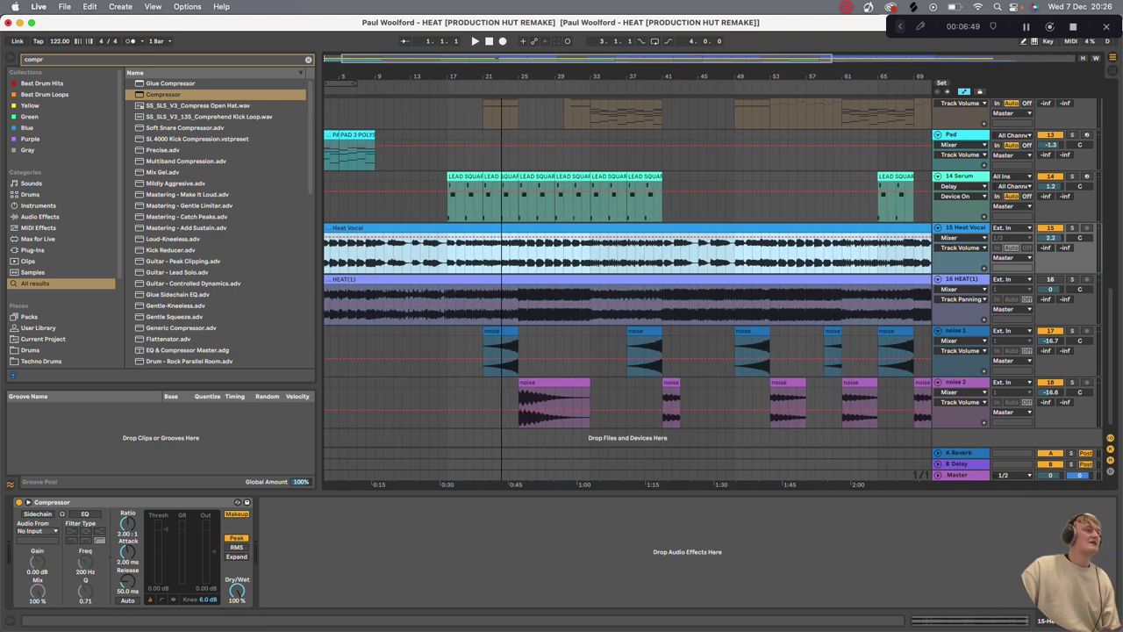
pyautogui.press('-')
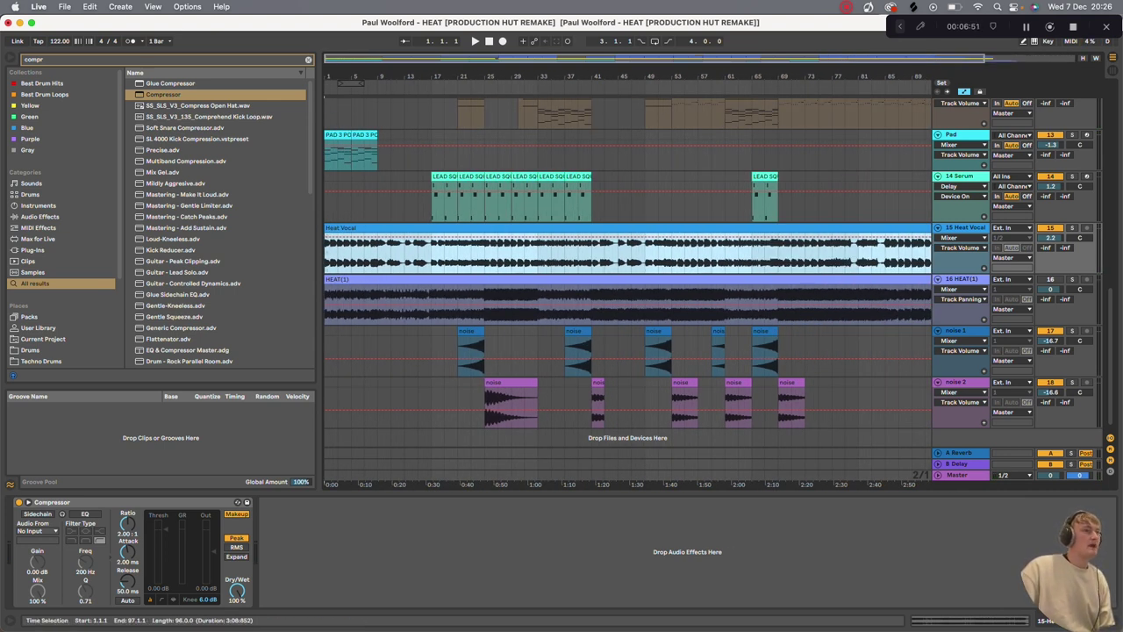
pyautogui.scroll(10, 628, 272)
pyautogui.scroll(-15, 647, 287)
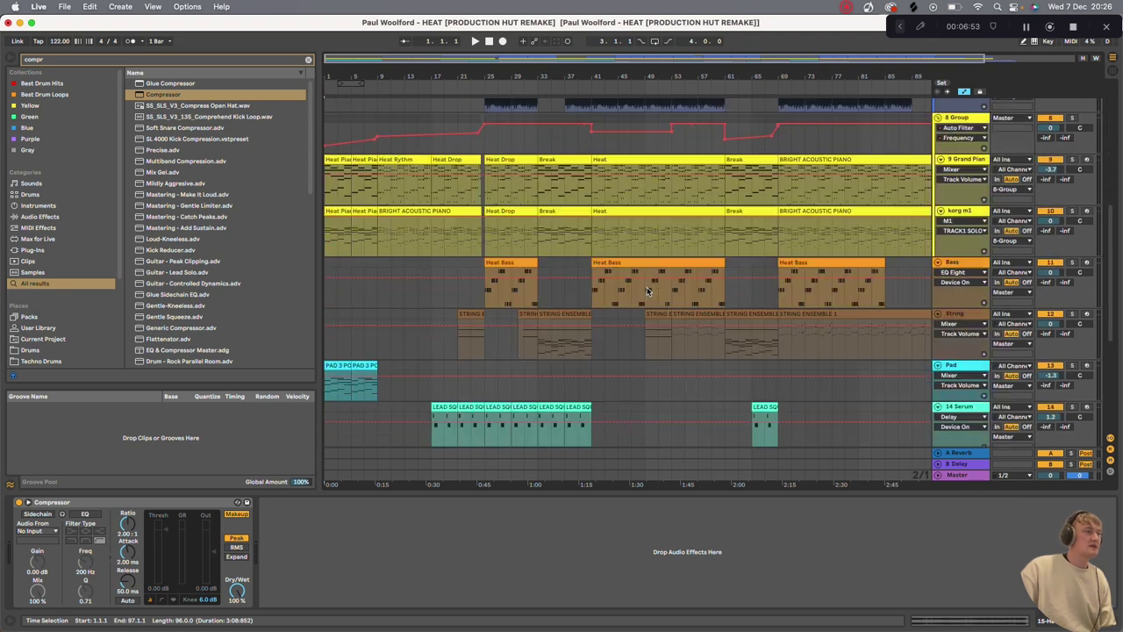
pyautogui.scroll(8, 646, 286)
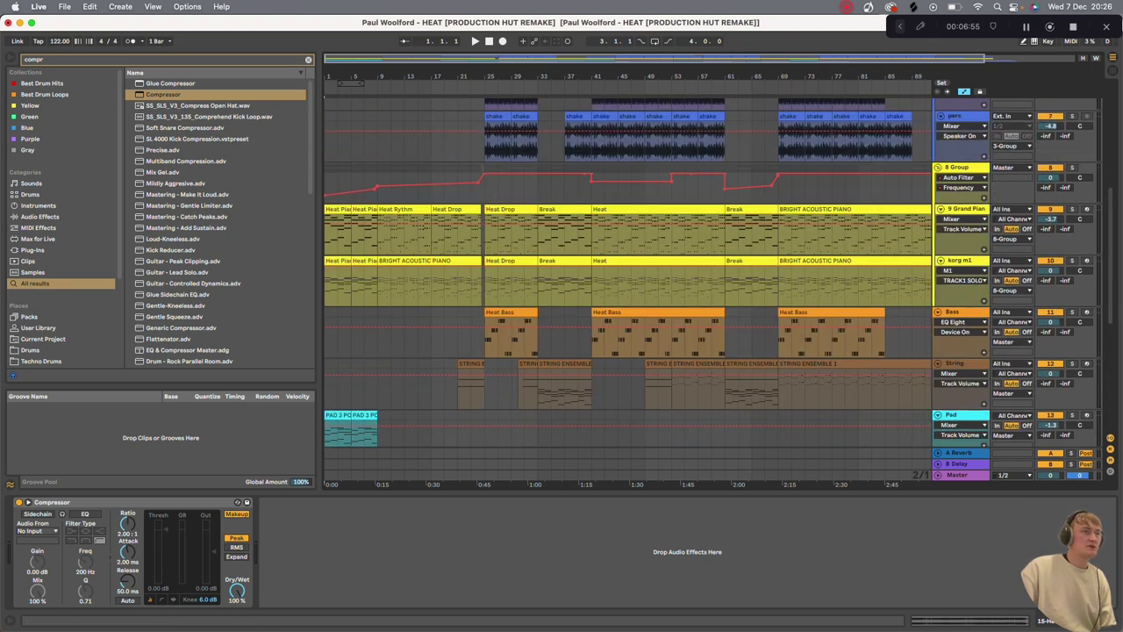